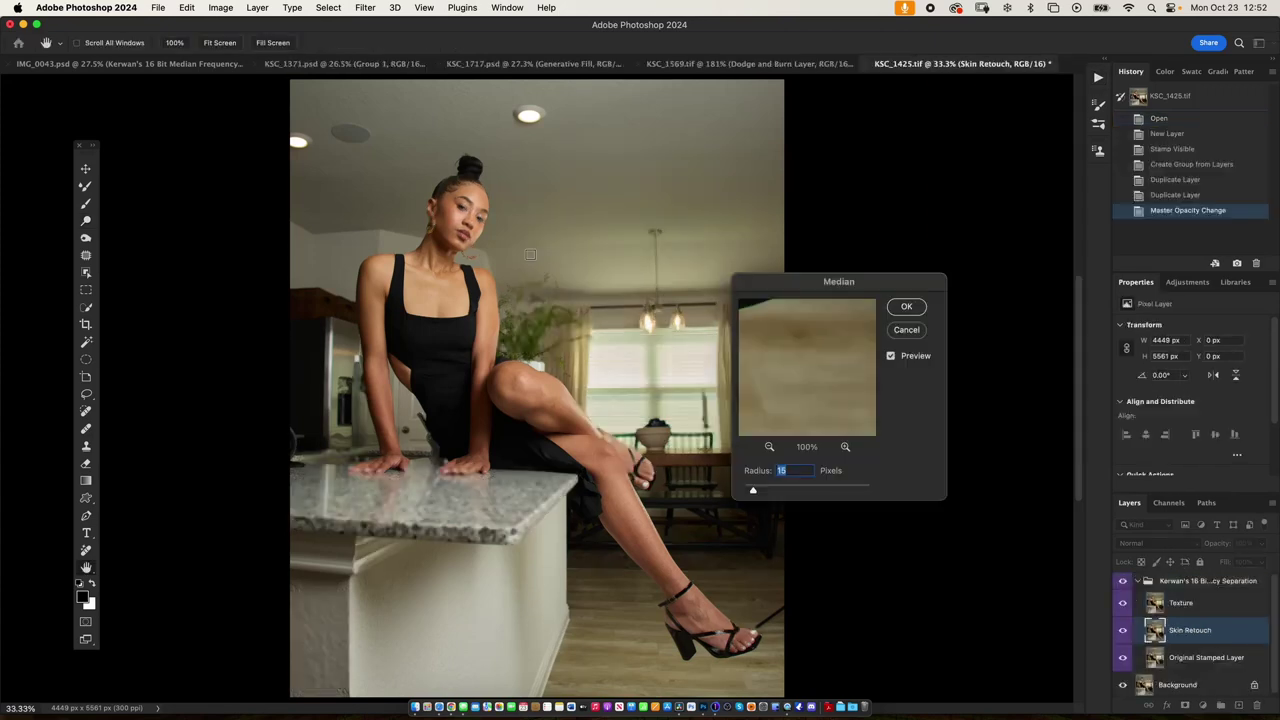
# - Confirm the Median blur, then Mixer-Brush the face, chin and neck smooth on Skin Retouch Edit Layer
pyautogui.press('Return')
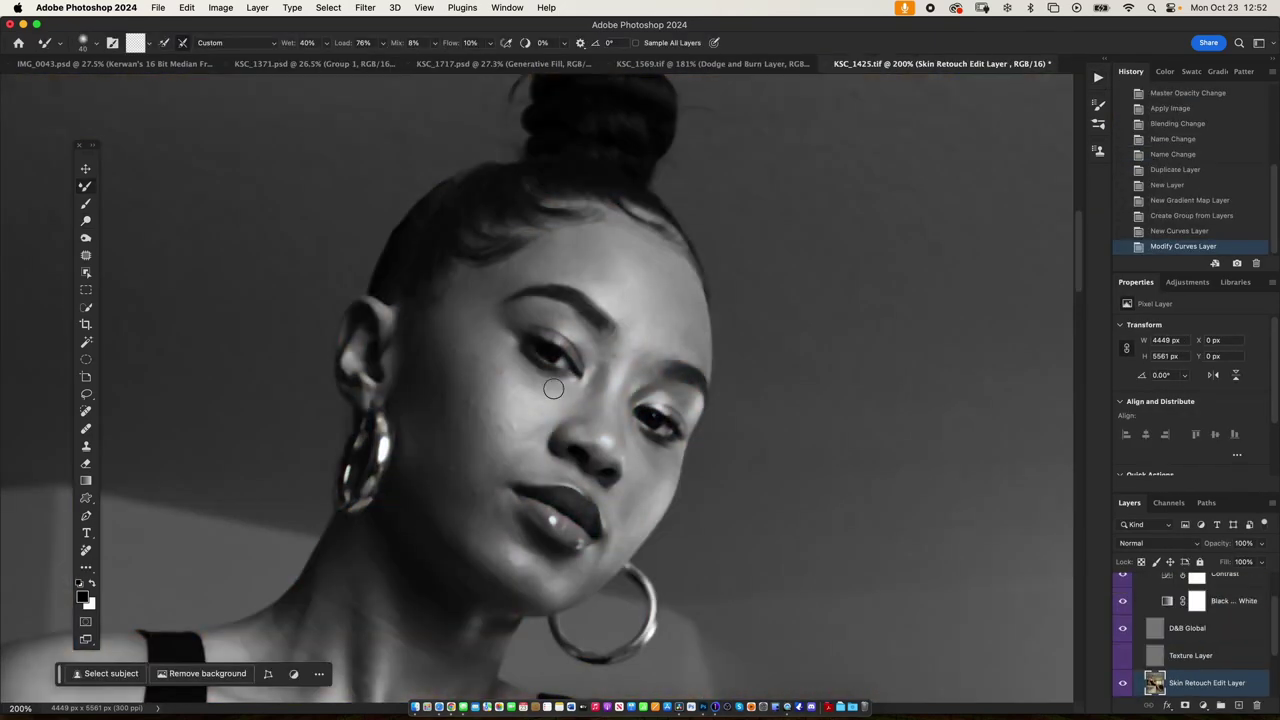
pyautogui.press('[')
pyautogui.press('[')
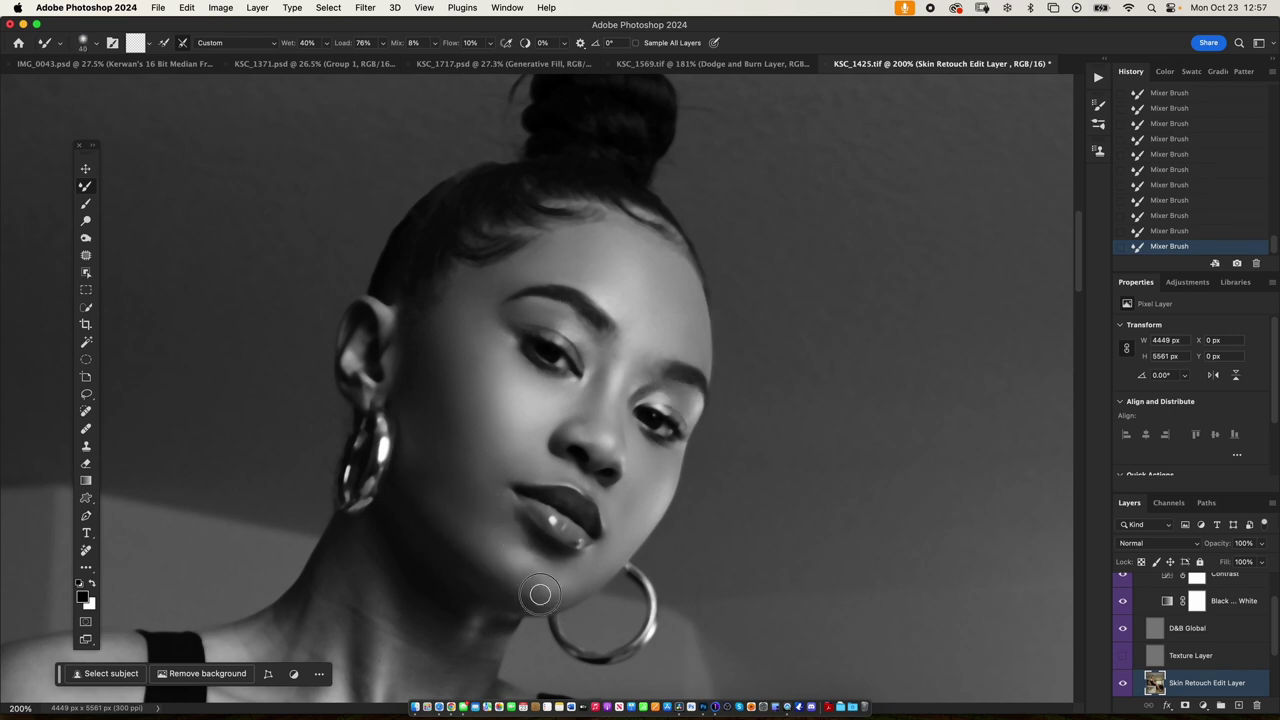
pyautogui.scroll(-5, 450, 490)
pyautogui.press(']')
pyautogui.press(']')
pyautogui.press(']')
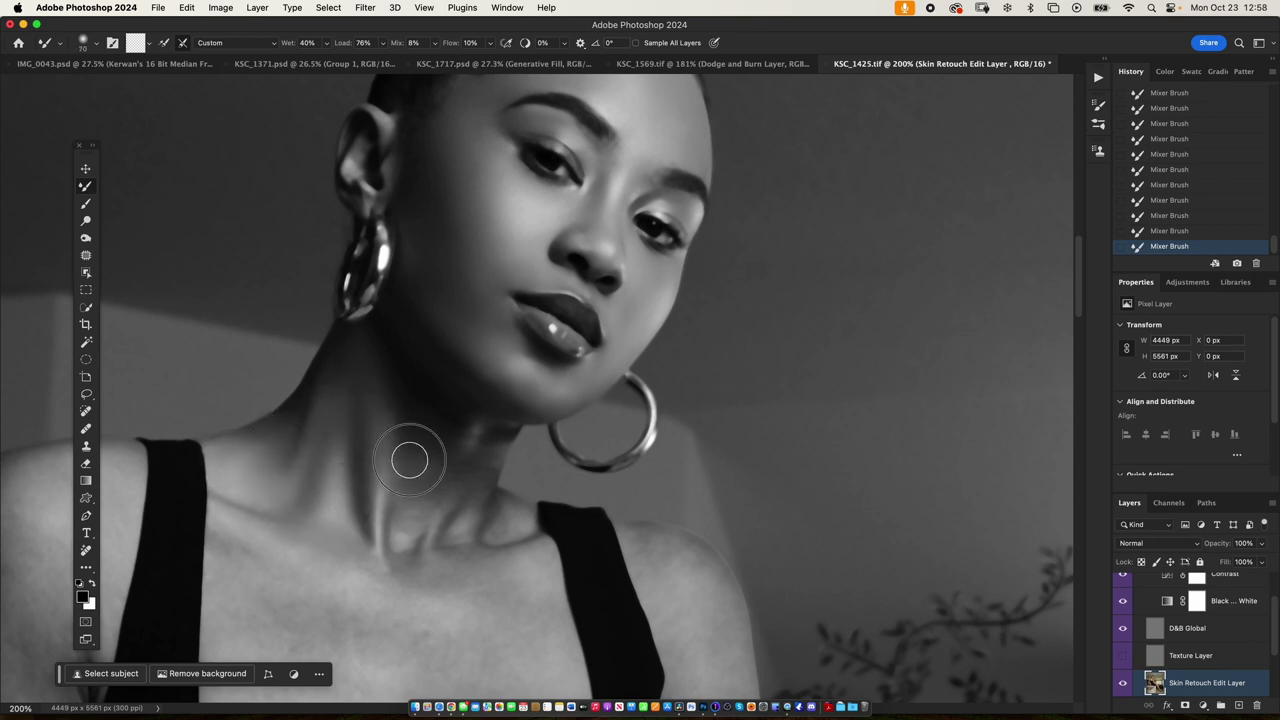
pyautogui.press(']')
pyautogui.press(']')
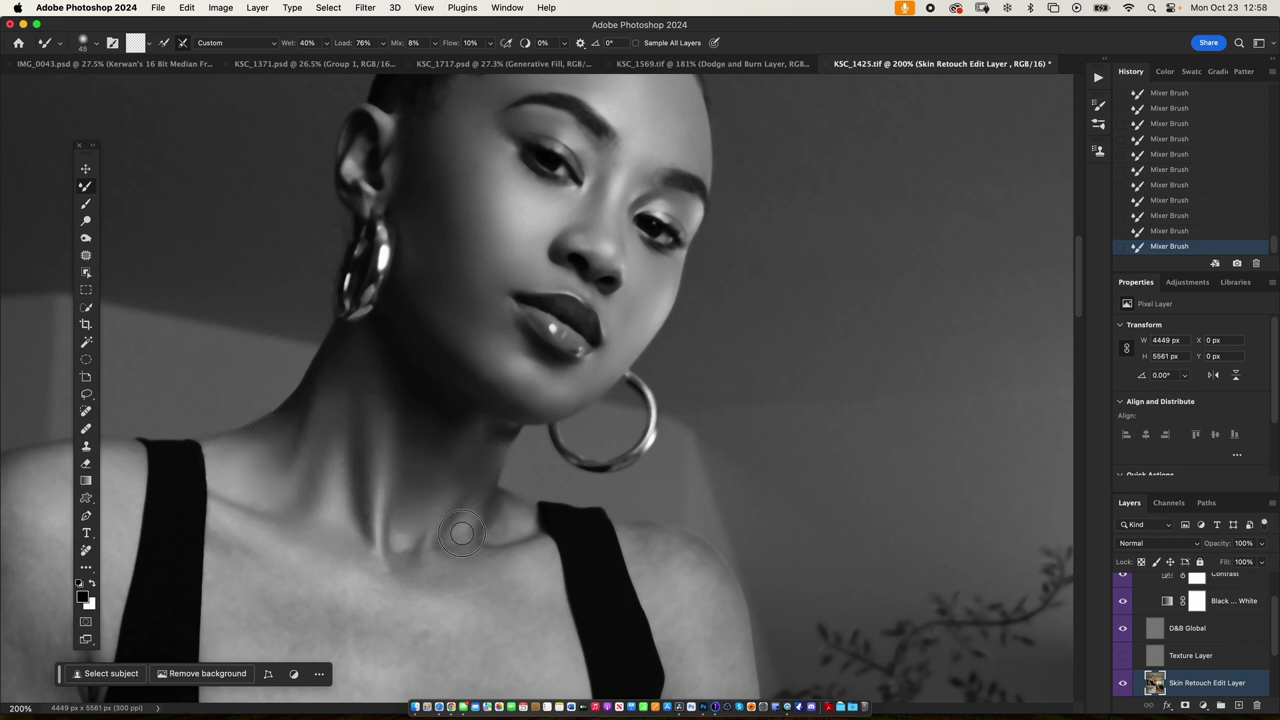
# - Smooth the chest and shoulder skin with the Mixer Brush, resizing the brush as needed
pyautogui.press(']')
pyautogui.press(']')
pyautogui.scroll(-5, 404, 487)
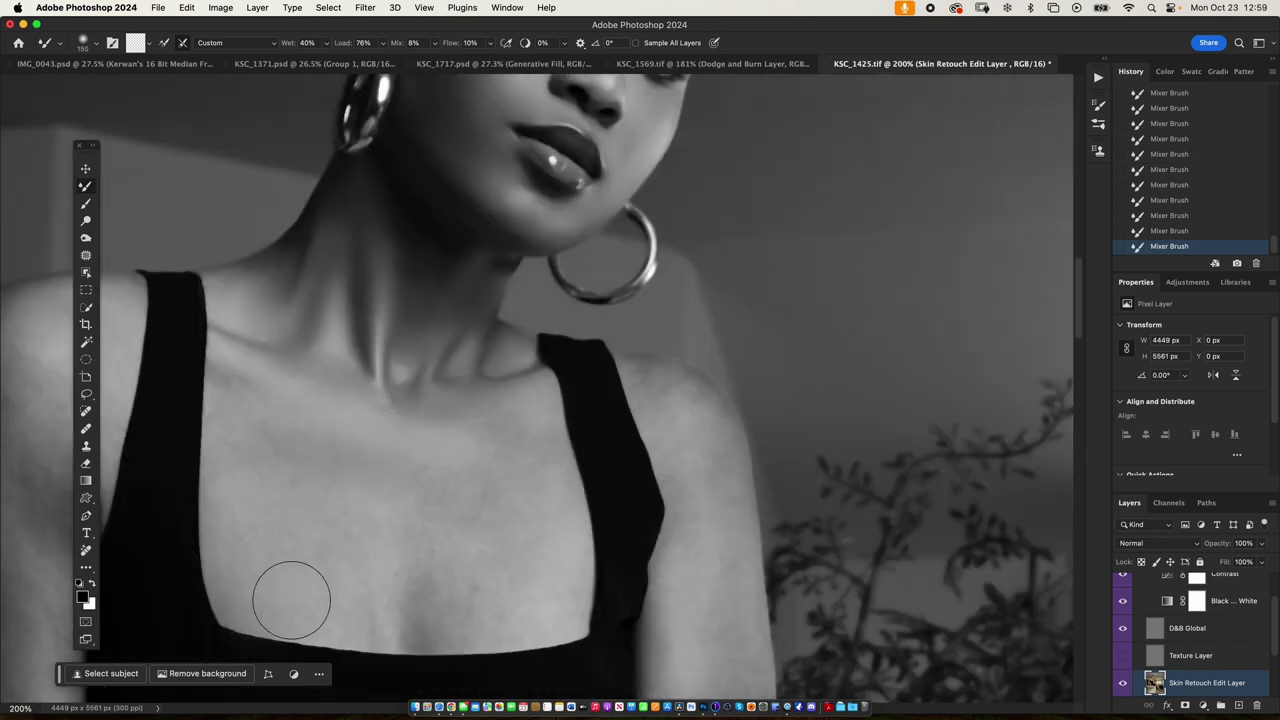
pyautogui.press('super+minus')
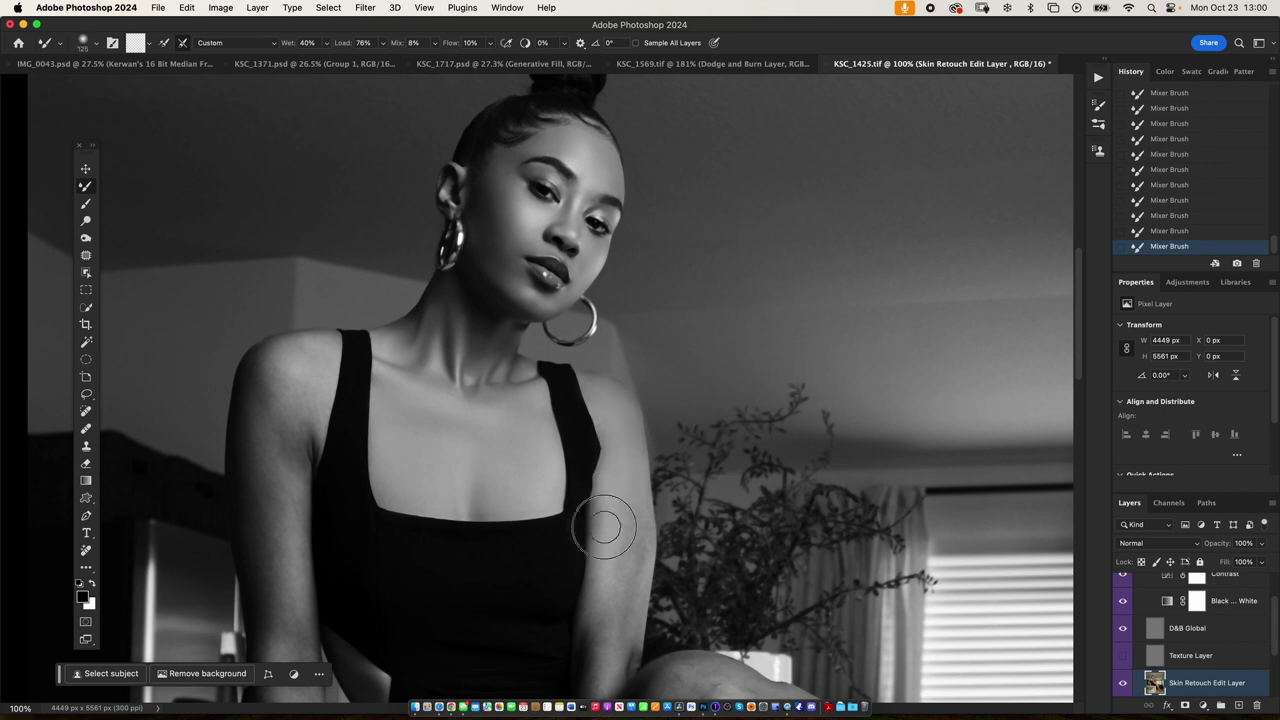
pyautogui.scroll(-3, 575, 634)
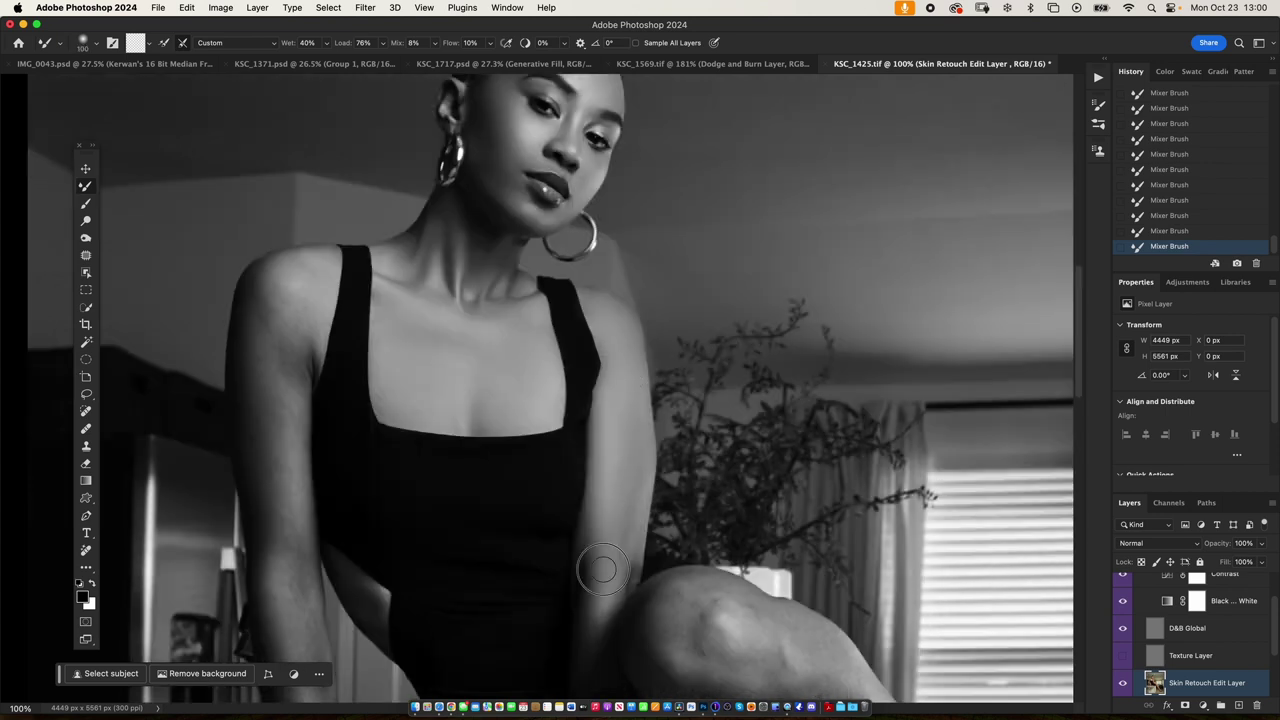
pyautogui.press('[')
pyautogui.press('[')
pyautogui.hscroll(-6, 515, 433)
pyautogui.scroll(-3, 500, 340)
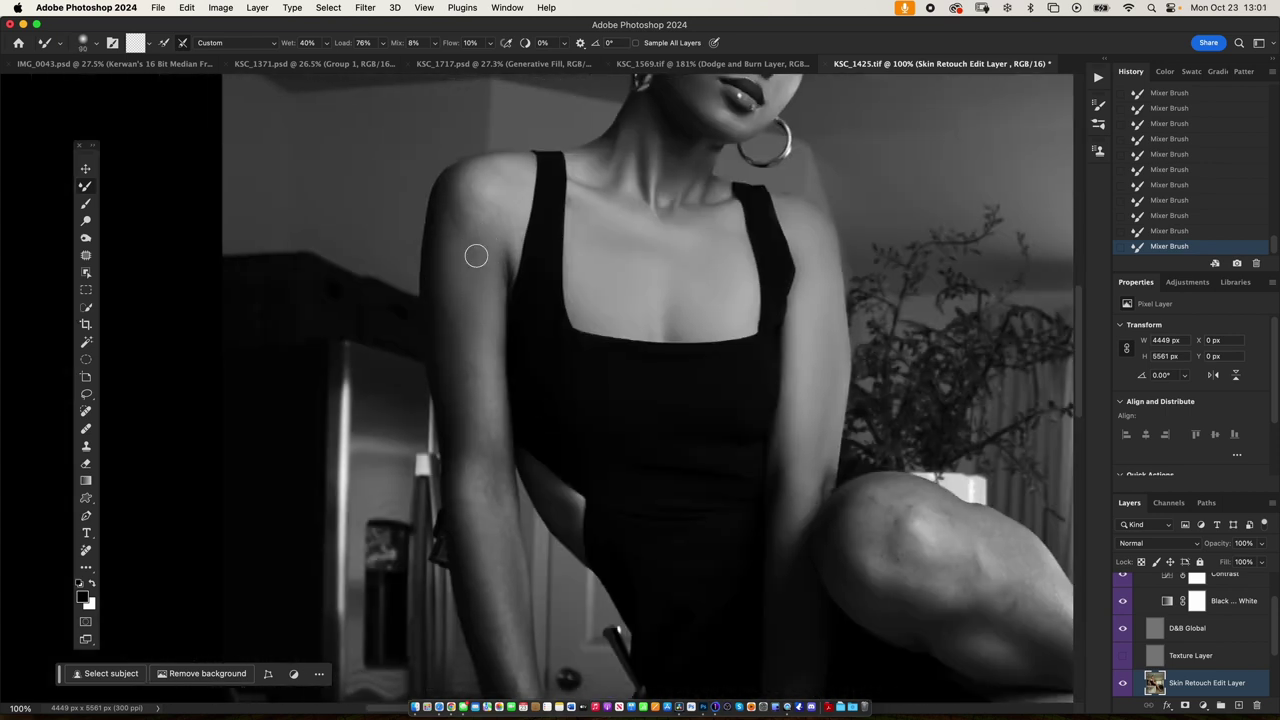
# - Blend the upper arm and forearm skin down to the hands on the counter
pyautogui.moveTo(457, 195); pyautogui.dragTo(452, 225)
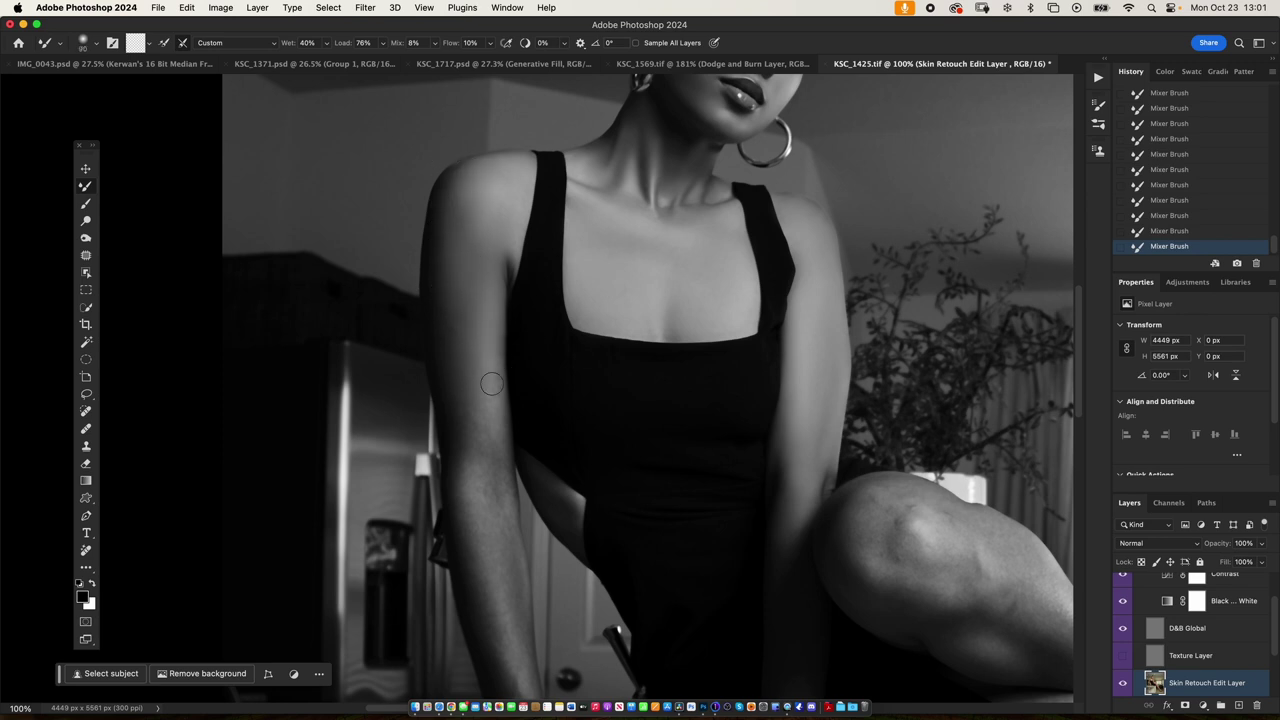
pyautogui.press('[')
pyautogui.press('[')
pyautogui.press('[')
pyautogui.scroll(-5, 494, 266)
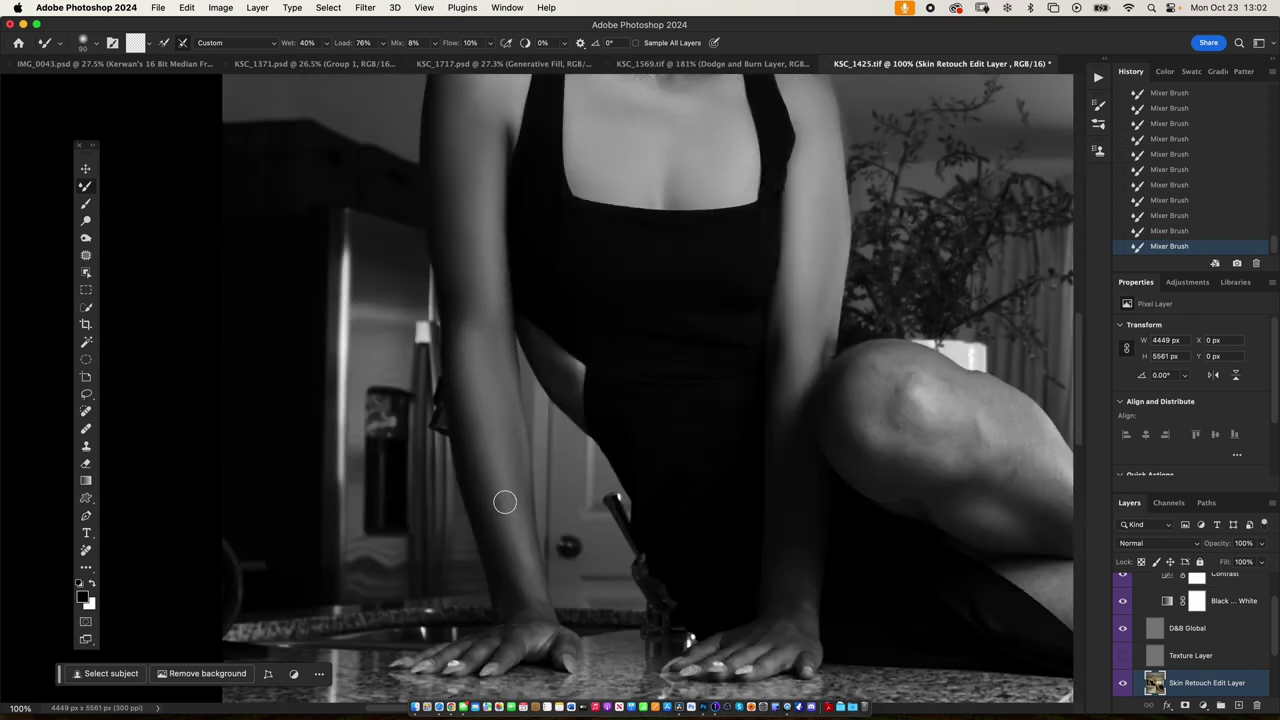
pyautogui.press(']')
pyautogui.press(']')
pyautogui.hscroll(5, 694, 363)
pyautogui.scroll(-2, 694, 363)
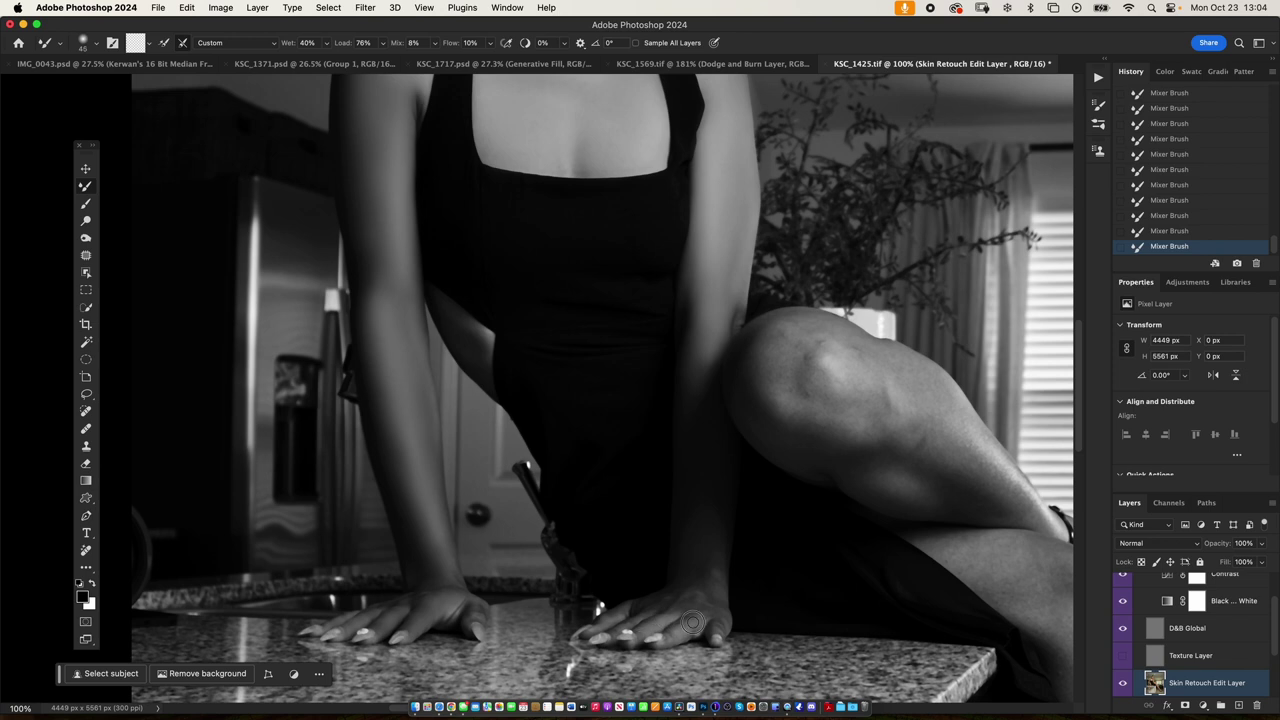
# - Smooth the skin around the knee with the Mixer Brush
pyautogui.hscroll(10, 829, 397)
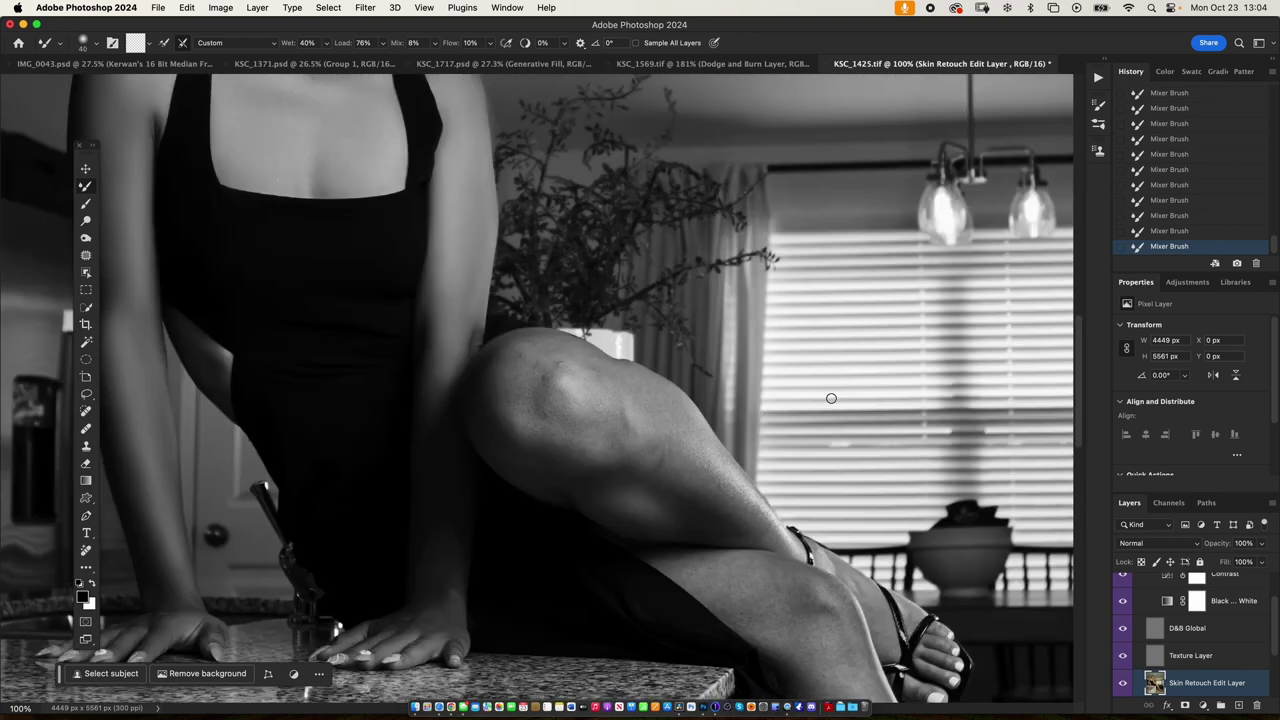
pyautogui.scroll(-3, 700, 350)
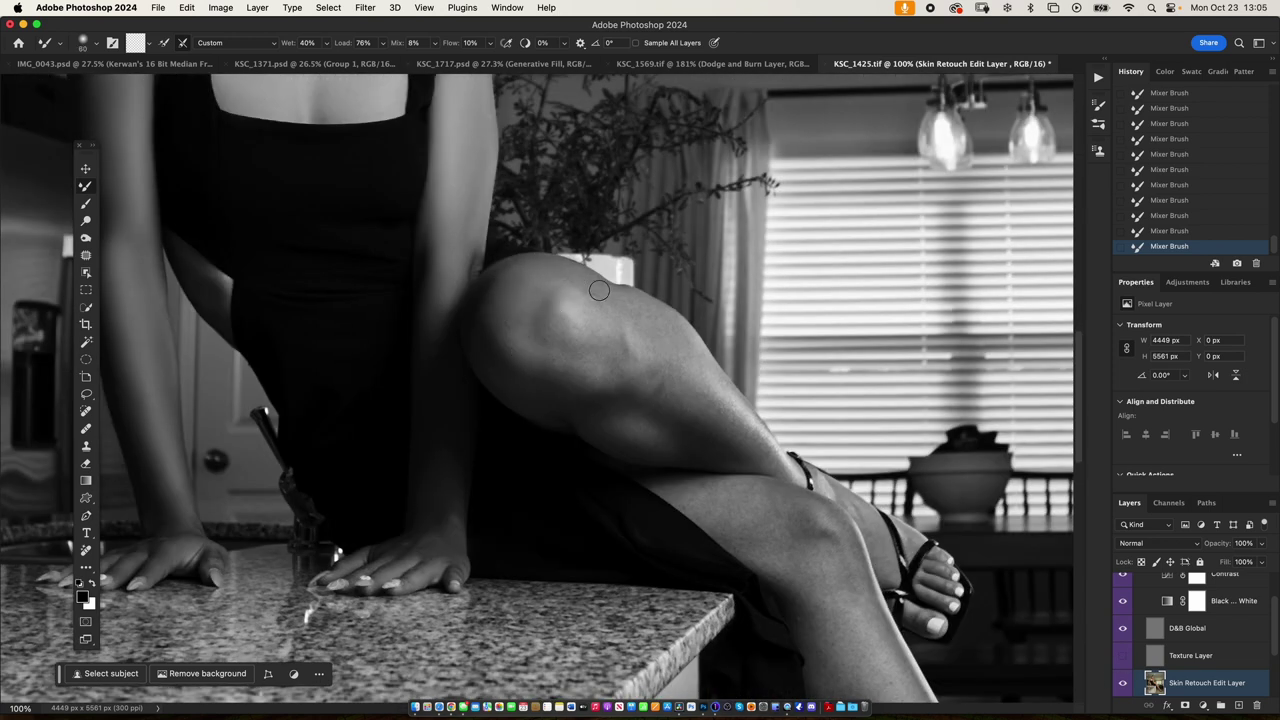
pyautogui.press('[')
pyautogui.press('[')
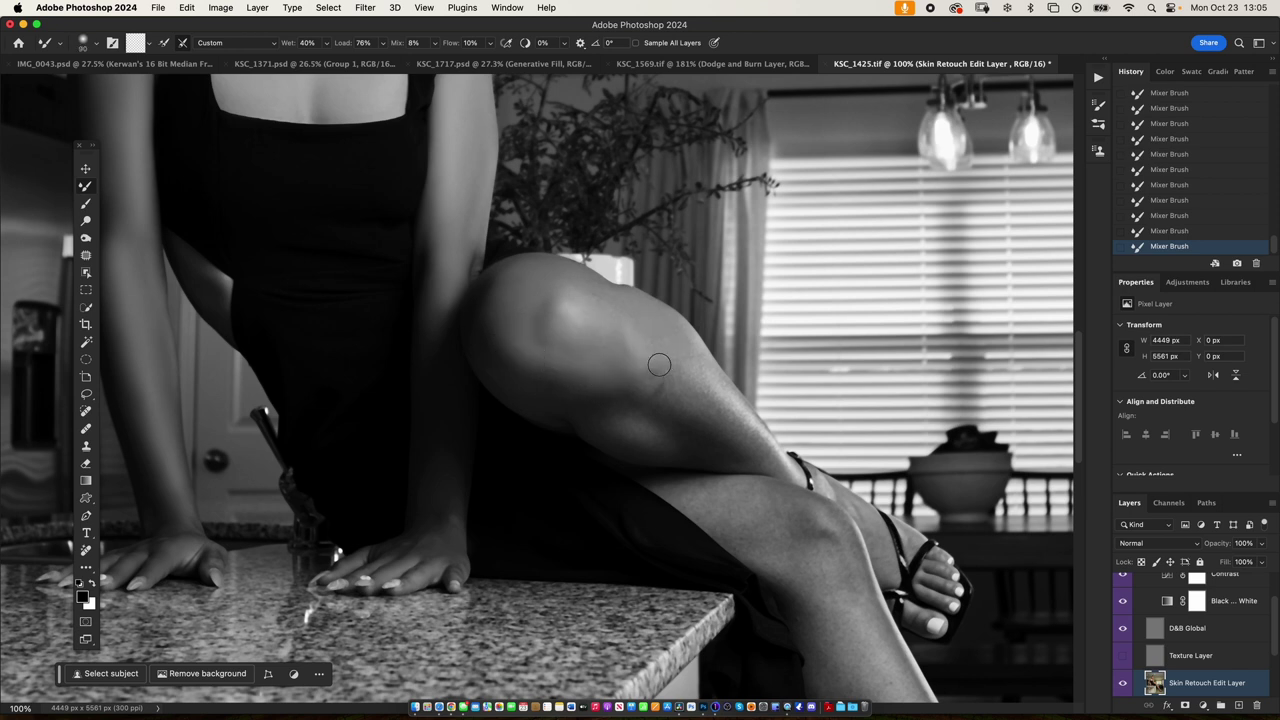
pyautogui.press(']')
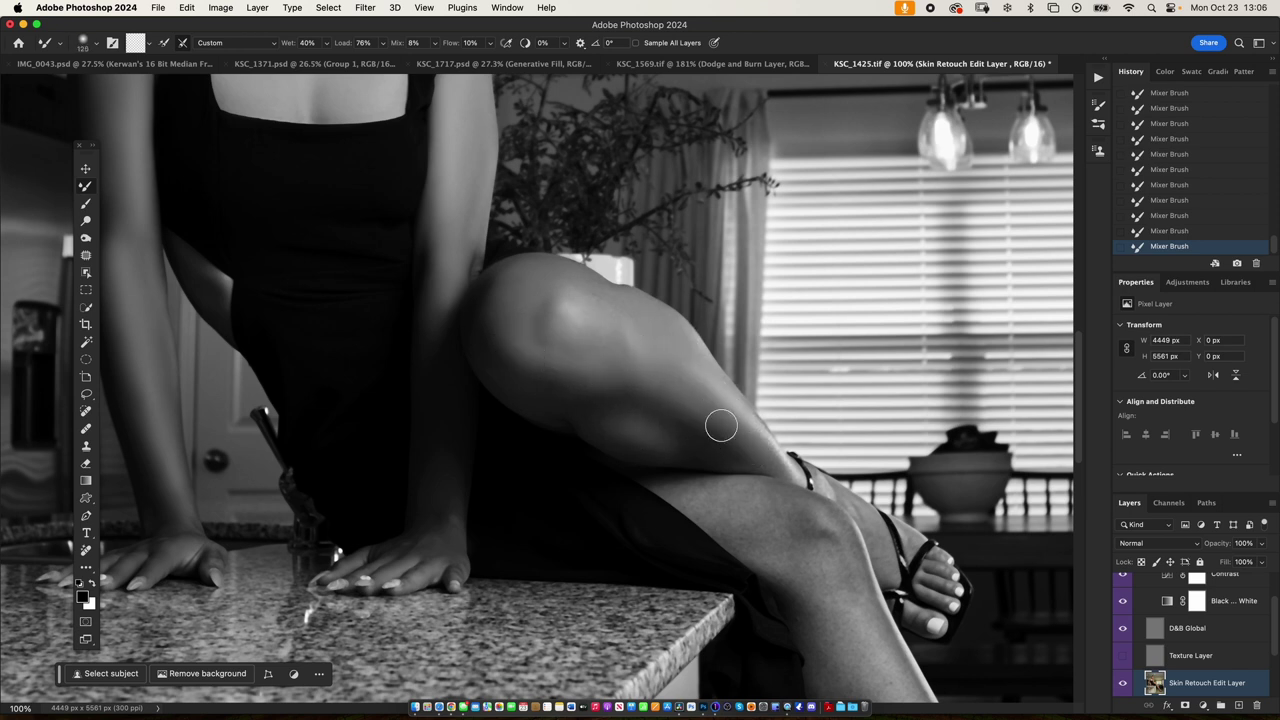
pyautogui.scroll(-5, 721, 425)
pyautogui.hscroll(5, 680, 360)
pyautogui.press('[')
pyautogui.press('[')
pyautogui.press('[')
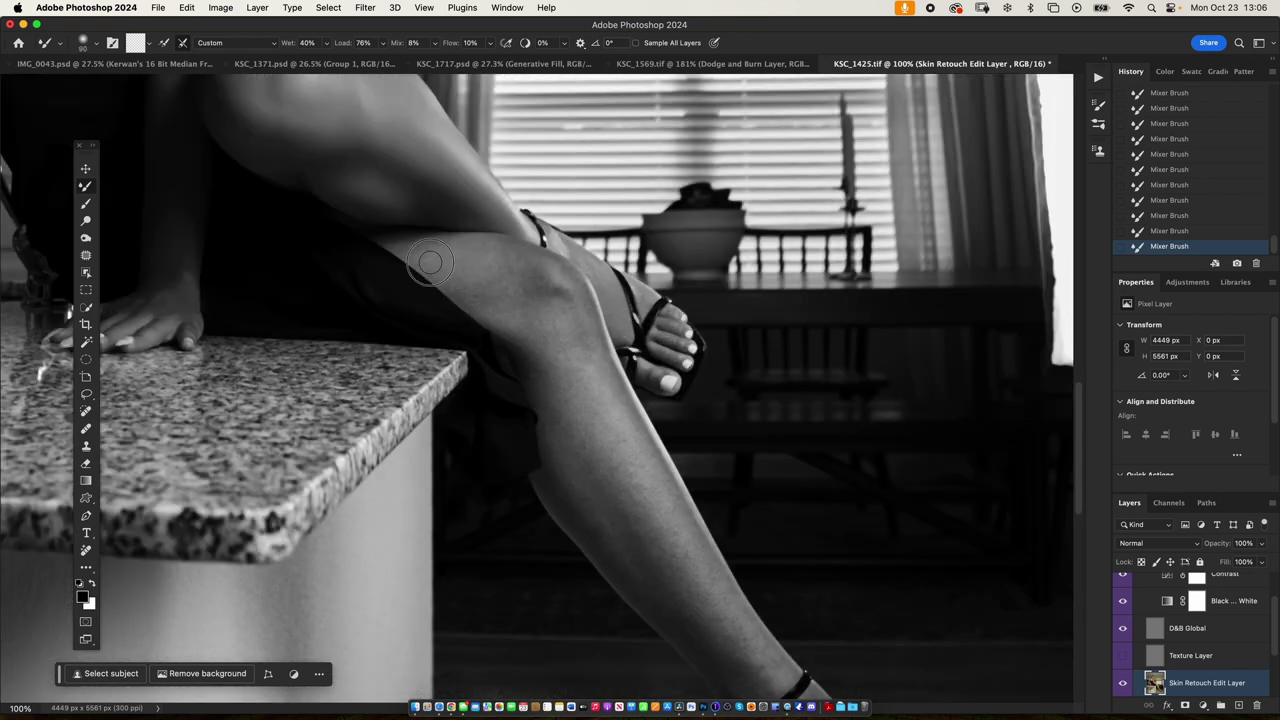
# - Smooth the shin and ankle skin, resizing the brush for each area
pyautogui.press(']')
pyautogui.press(']')
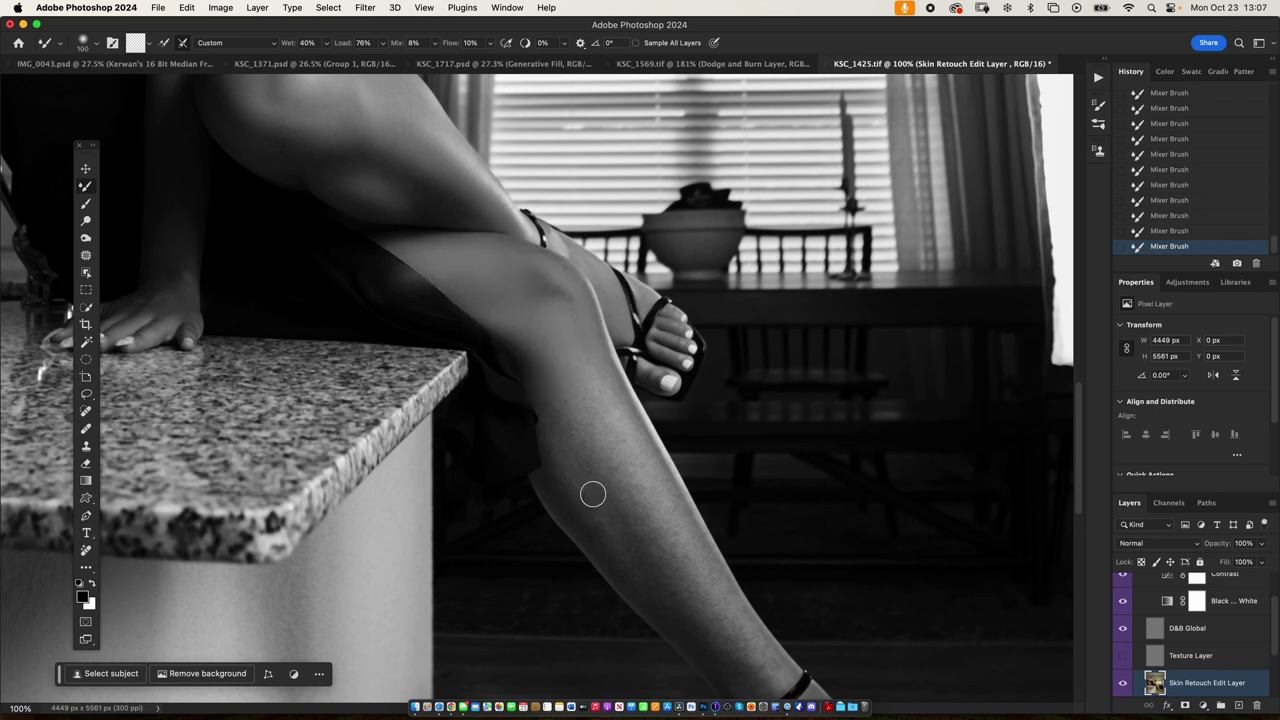
pyautogui.press('[')
pyautogui.press('[')
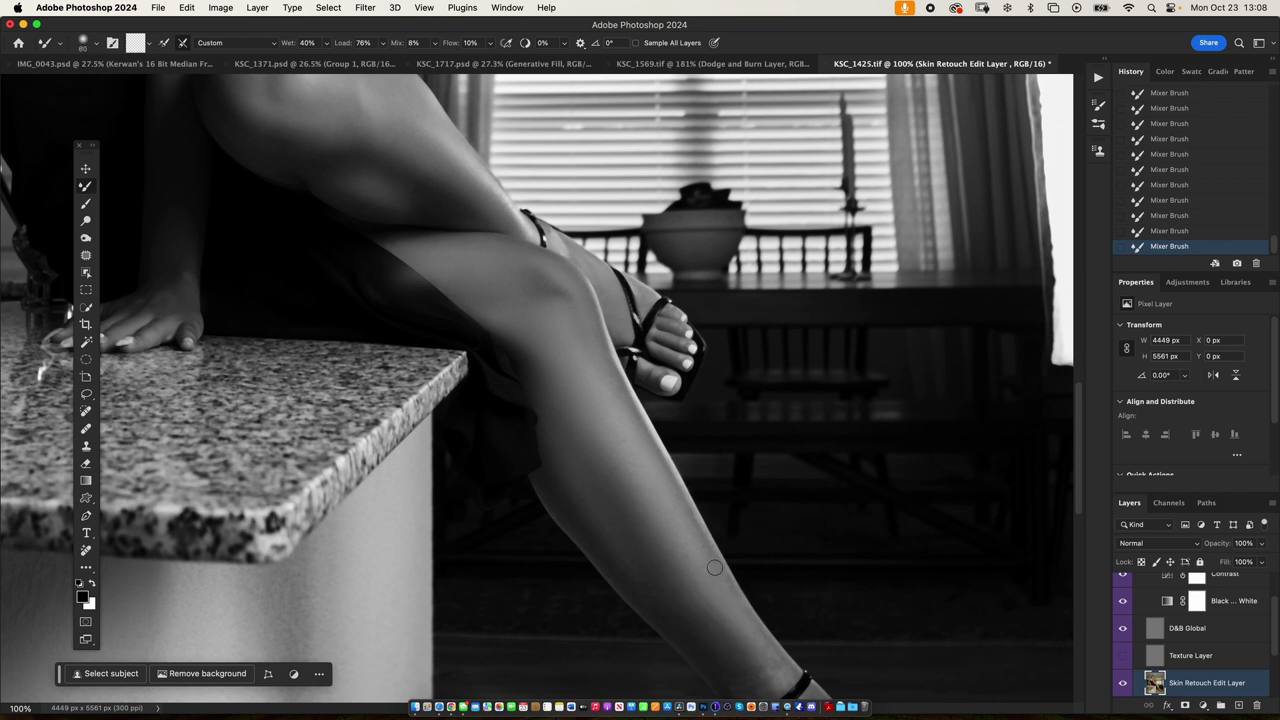
pyautogui.scroll(-3, 605, 298)
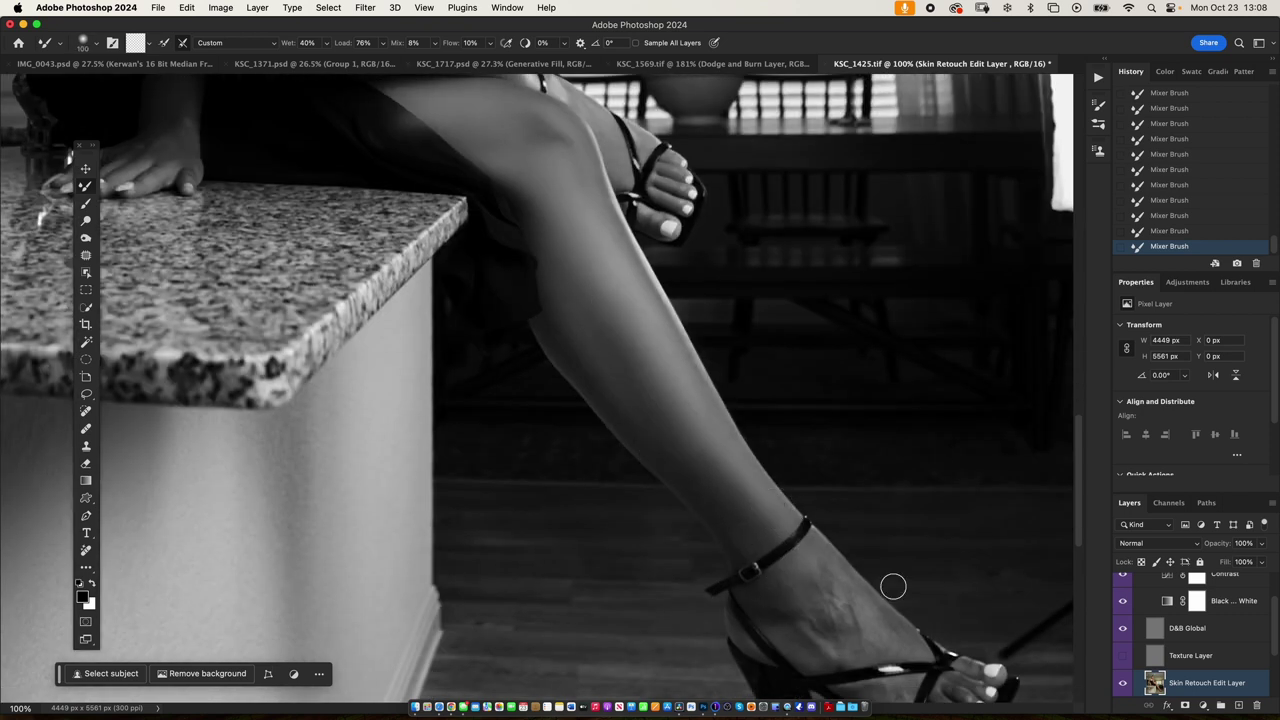
pyautogui.scroll(-2, 803, 551)
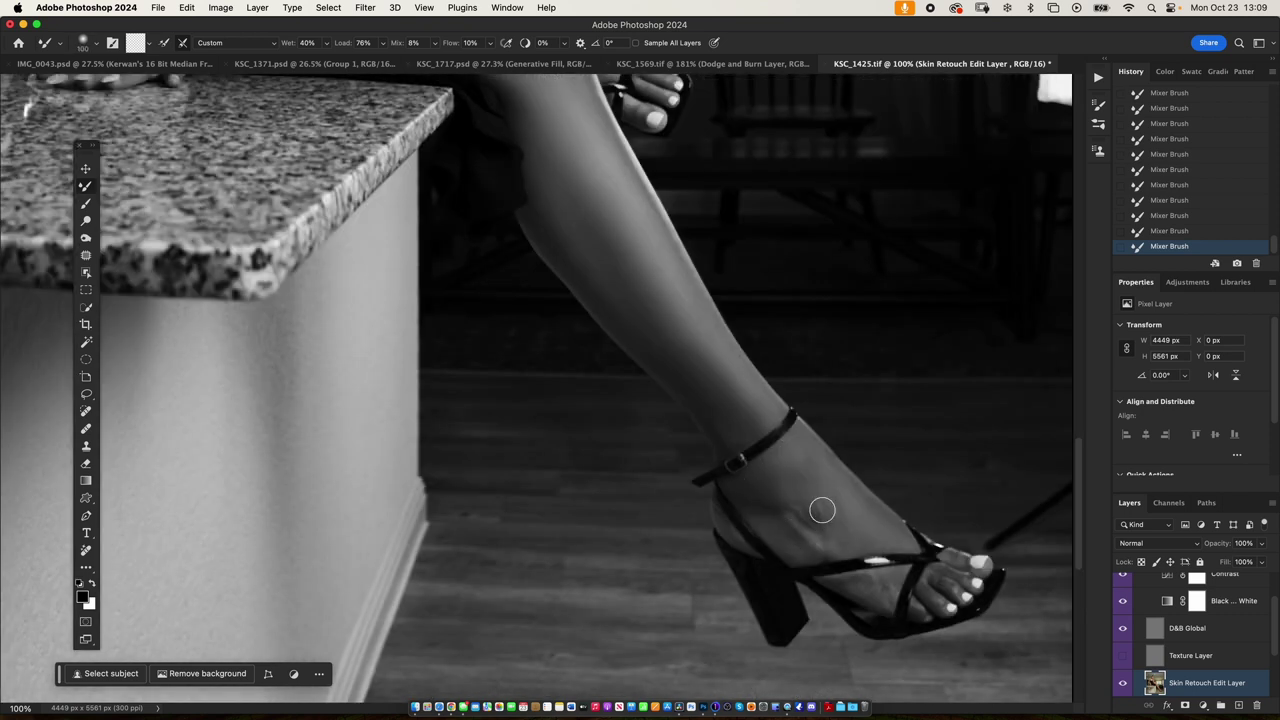
pyautogui.press('[')
pyautogui.press('[')
pyautogui.press('[')
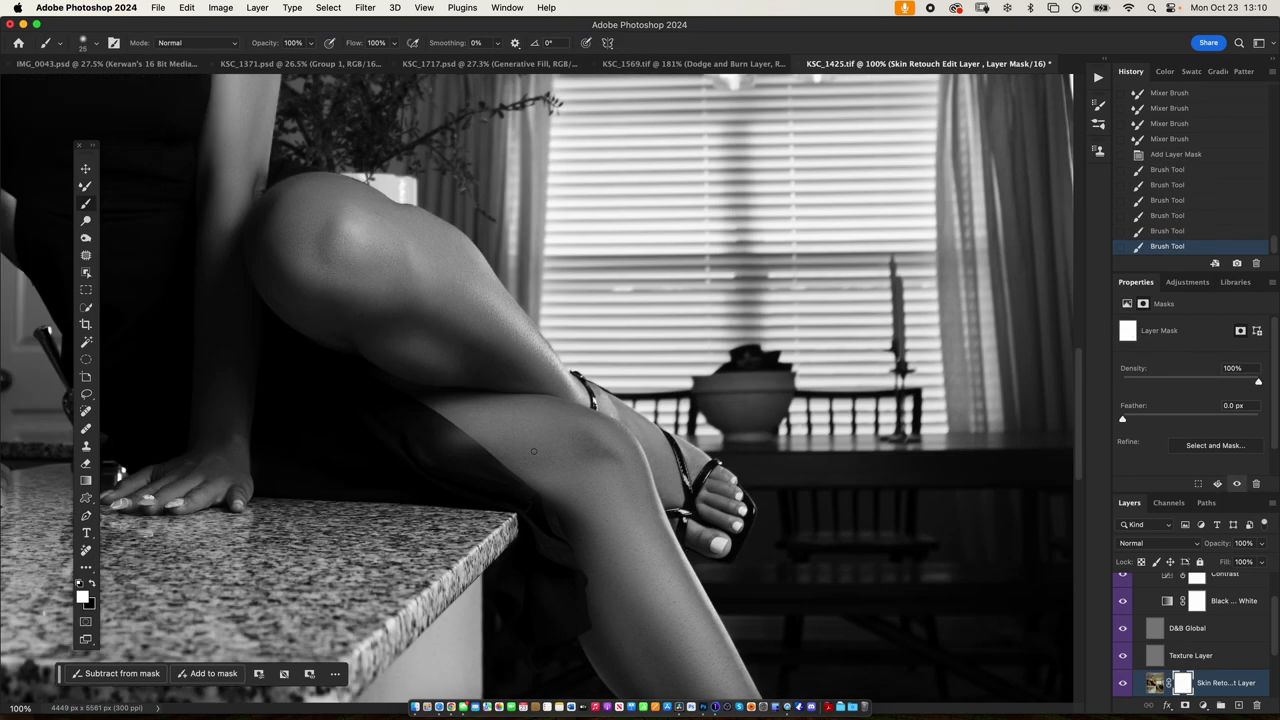
pyautogui.press(']')
pyautogui.press(']')
pyautogui.scroll(10, 543, 623)
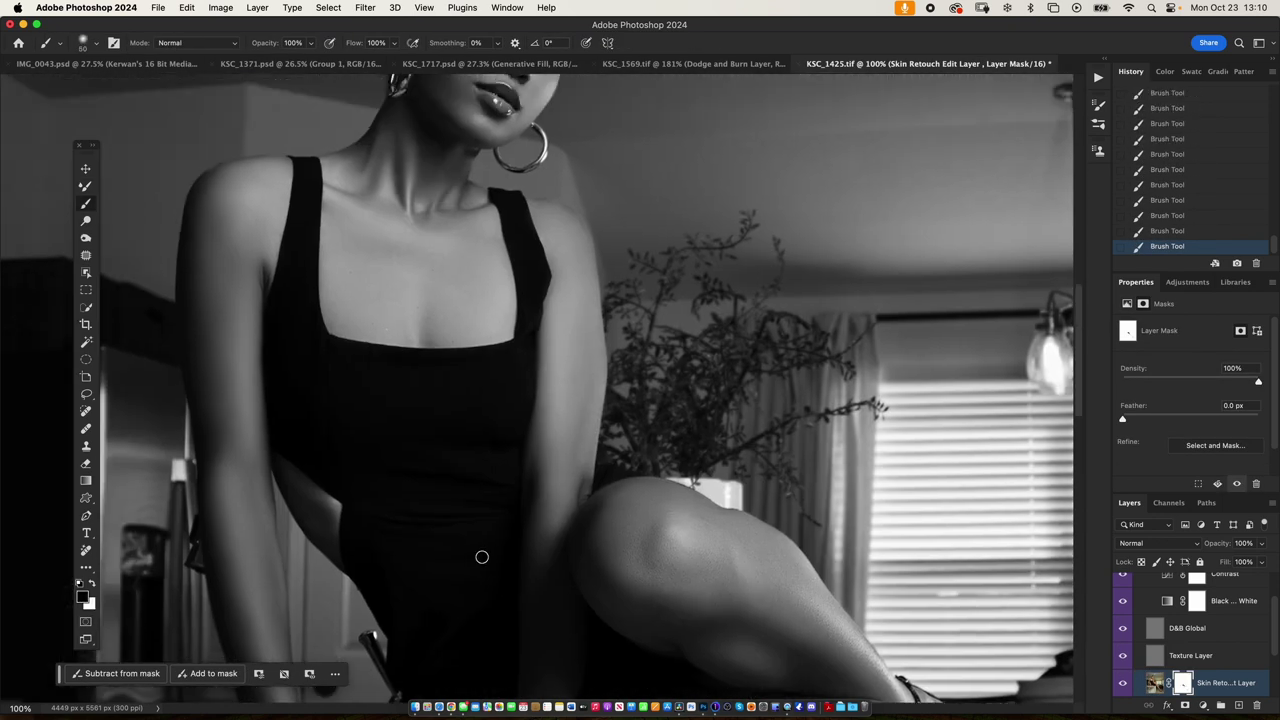
pyautogui.hscroll(-5, 480, 551)
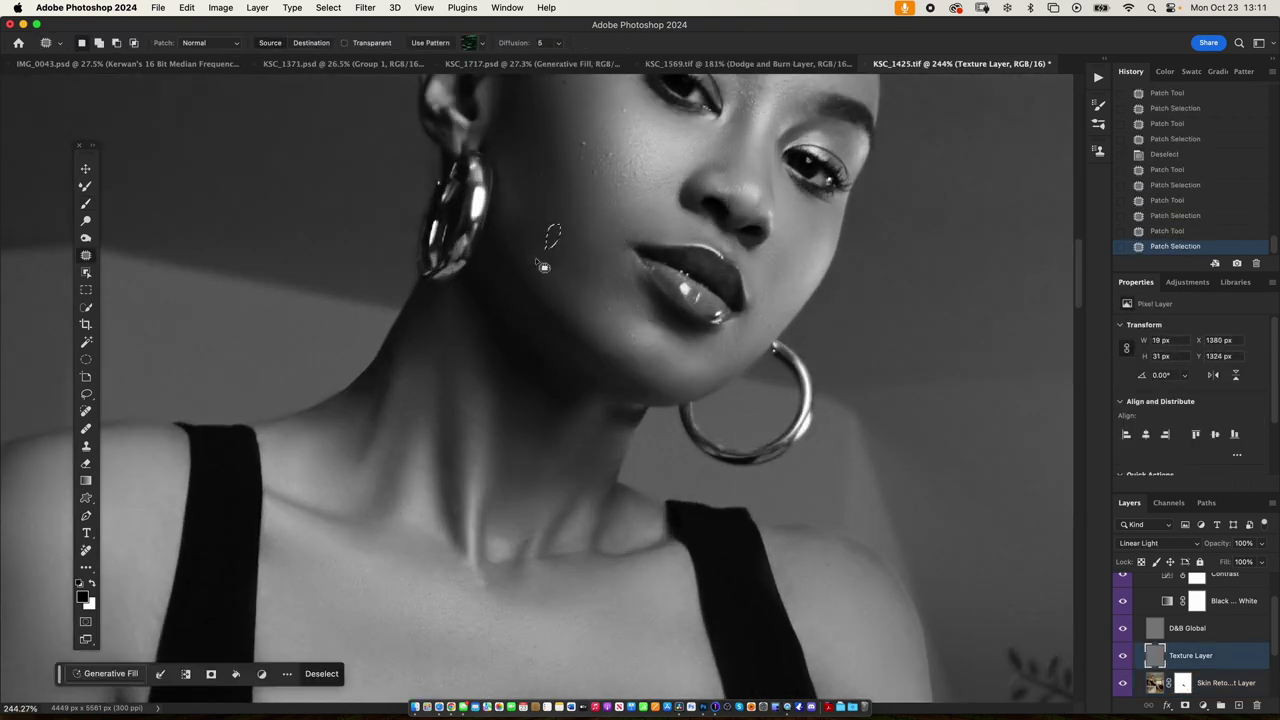
# - Patch away blemishes on the jaw and near the lip corner on the Texture Layer
pyautogui.moveTo(560, 274)
pyautogui.mouseDown()
pyautogui.moveTo(568, 288)
pyautogui.moveTo(551, 163)
pyautogui.mouseUp()
pyautogui.hotkey('ctrl', 'd')
pyautogui.scroll(3, 596, 300)
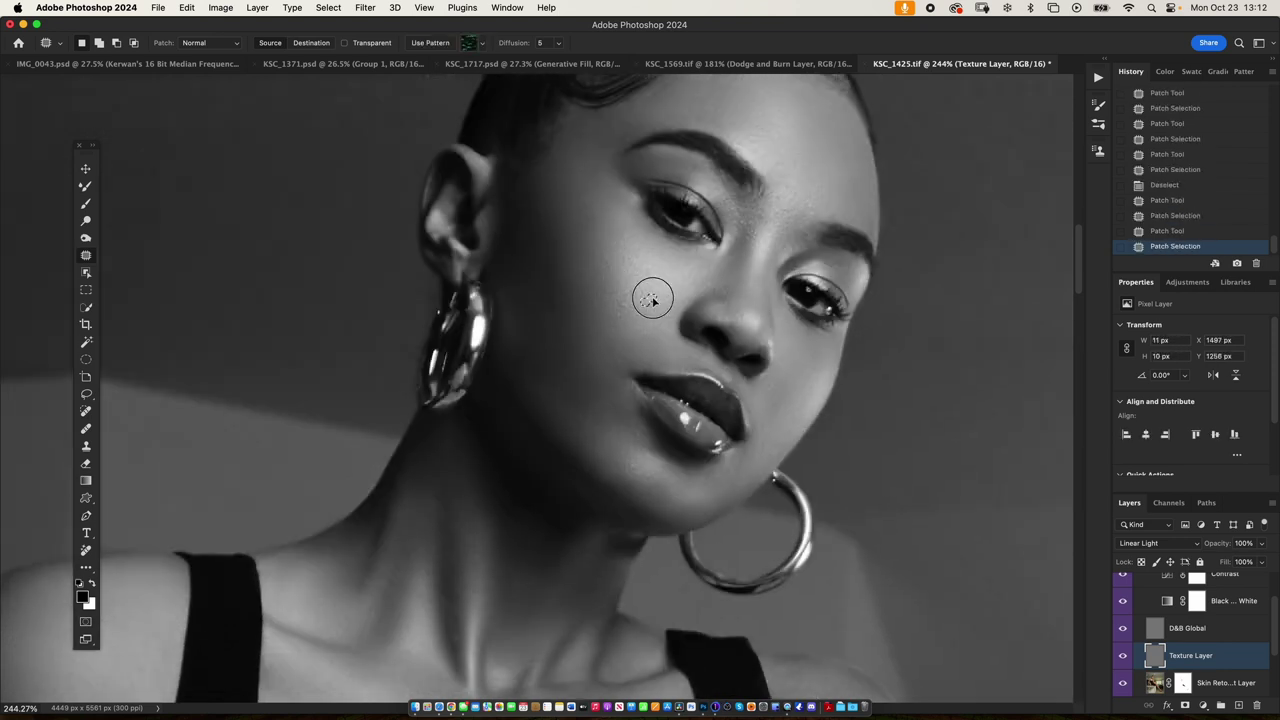
pyautogui.scroll(3, 651, 294)
pyautogui.moveTo(737, 468); pyautogui.dragTo(718, 496)
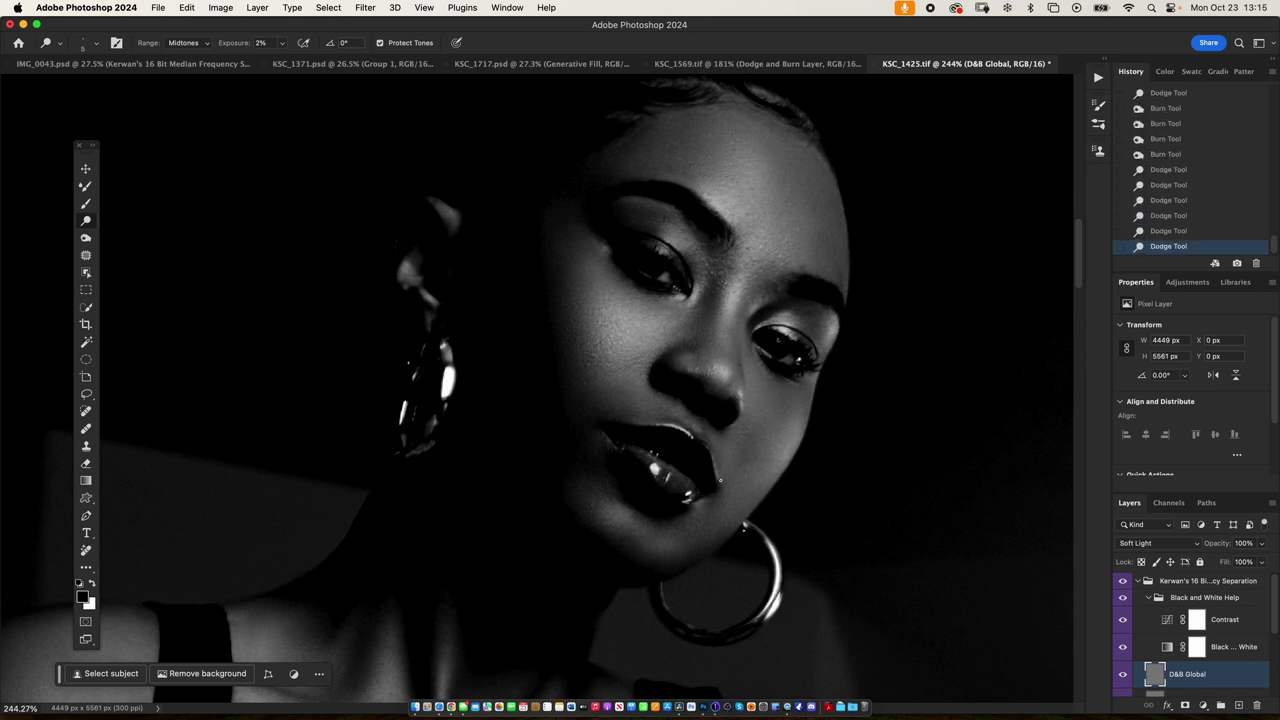
# - Burn down bright skin areas on the D&B Global layer
pyautogui.scroll(-3, 591, 489)
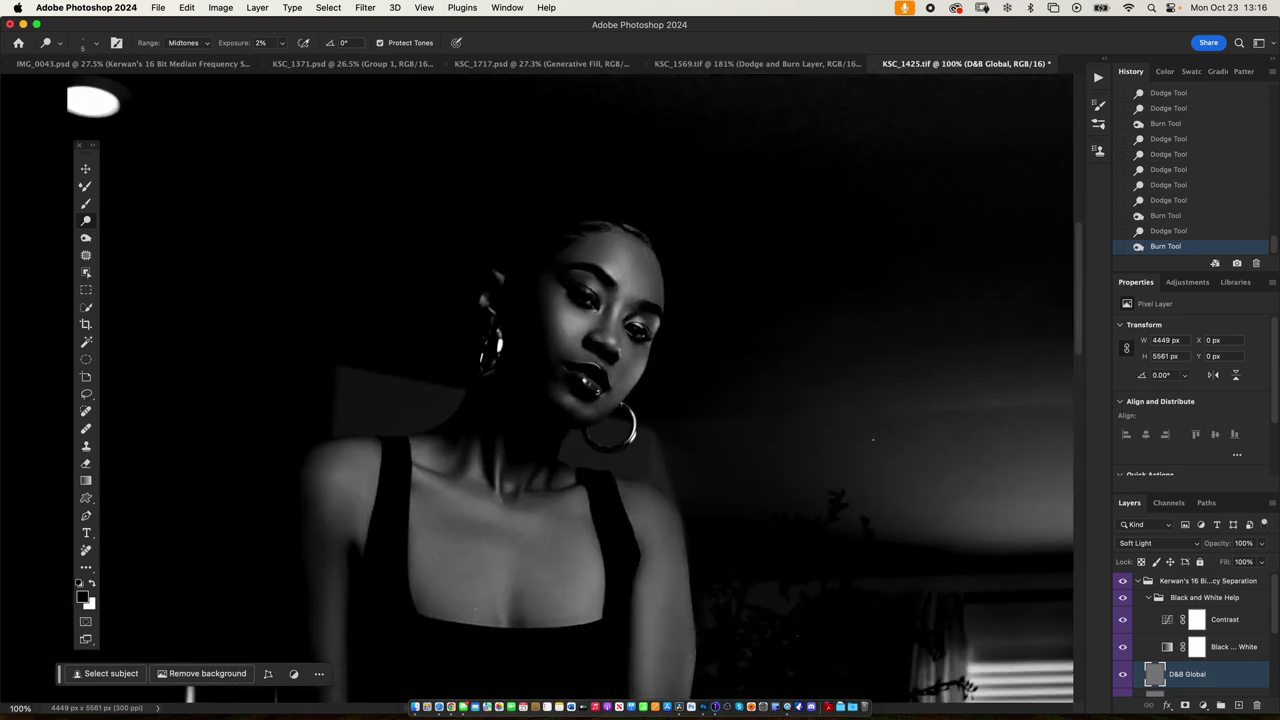
pyautogui.scroll(2, 573, 509)
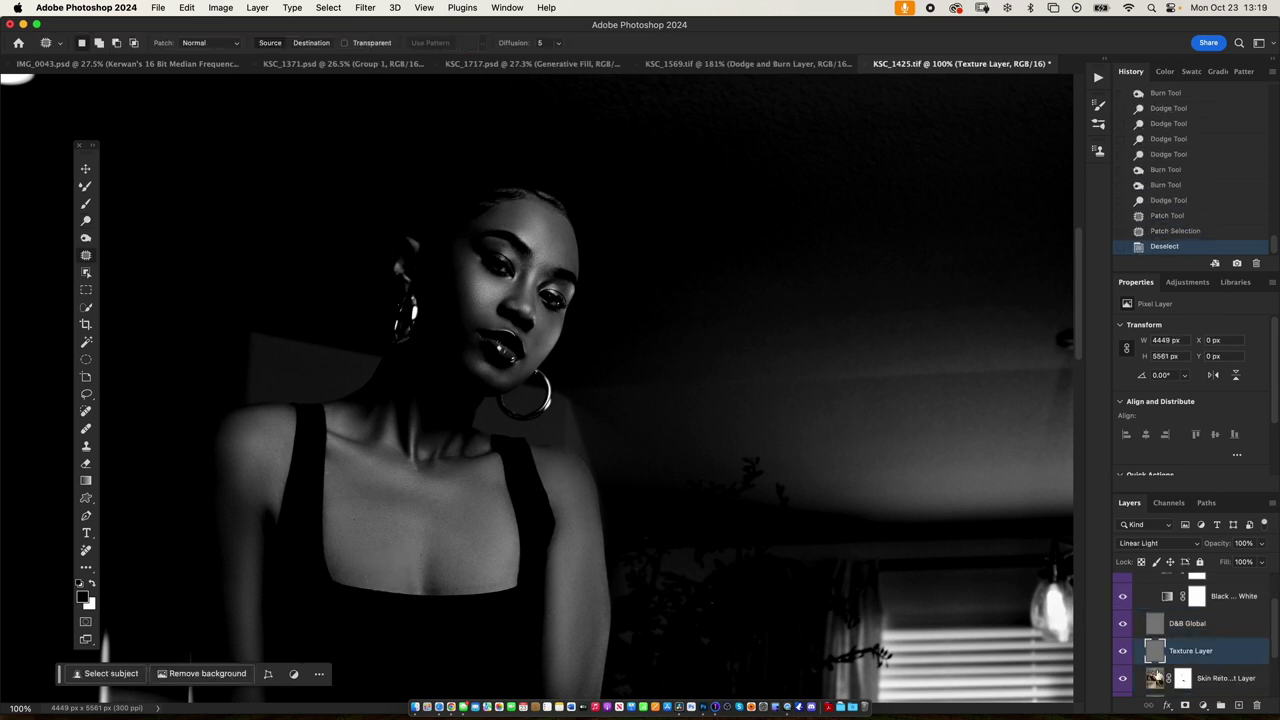
pyautogui.moveTo(424, 619); pyautogui.dragTo(436, 588)
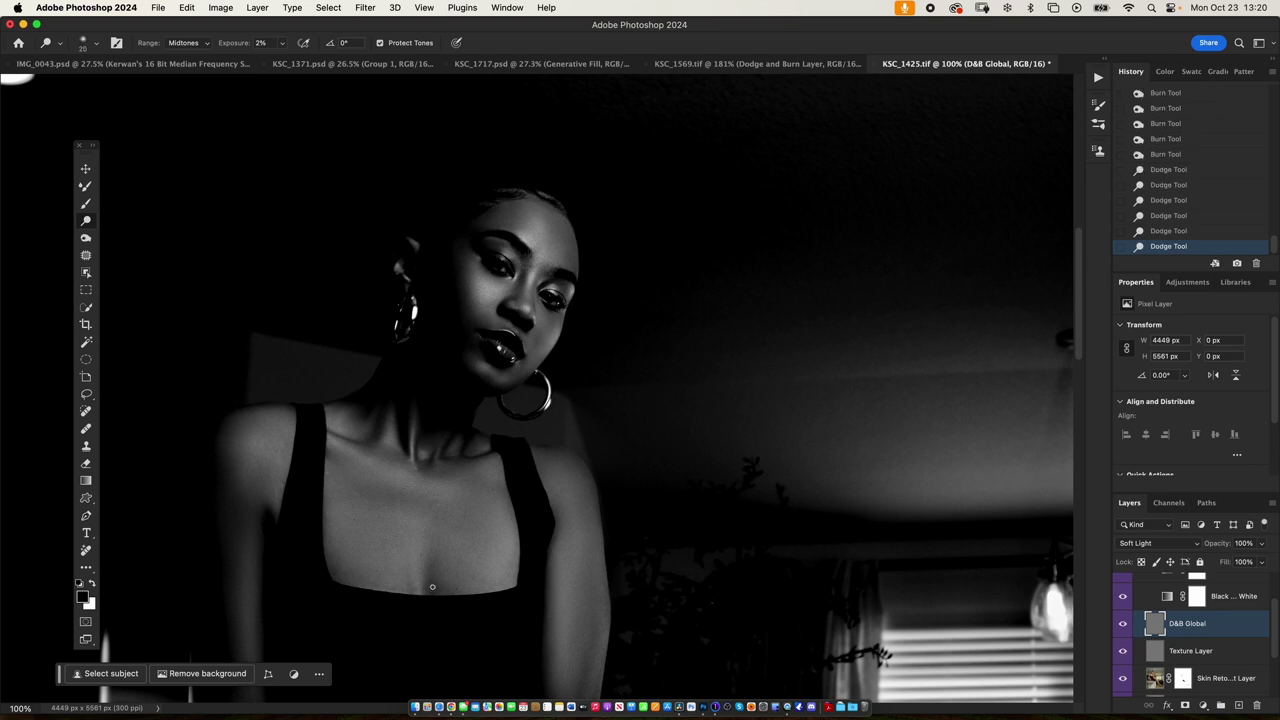
pyautogui.click(436, 588)
pyautogui.moveTo(477, 313); pyautogui.dragTo(492, 318)
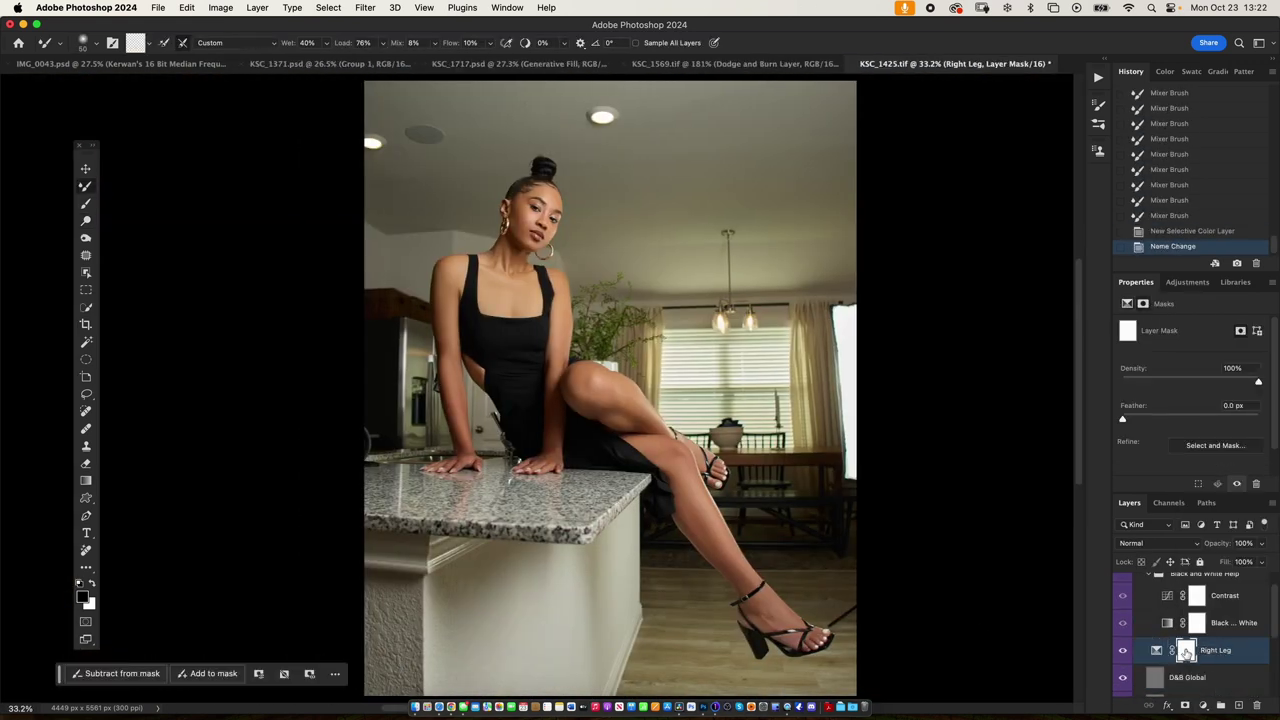
# - Paint the Right Leg mask white along the leg down to the foot, using the red overlay
pyautogui.press('x')
pyautogui.press('\\')
pyautogui.moveTo(700, 557); pyautogui.dragTo(680, 490)
pyautogui.moveTo(630, 440); pyautogui.dragTo(700, 480)
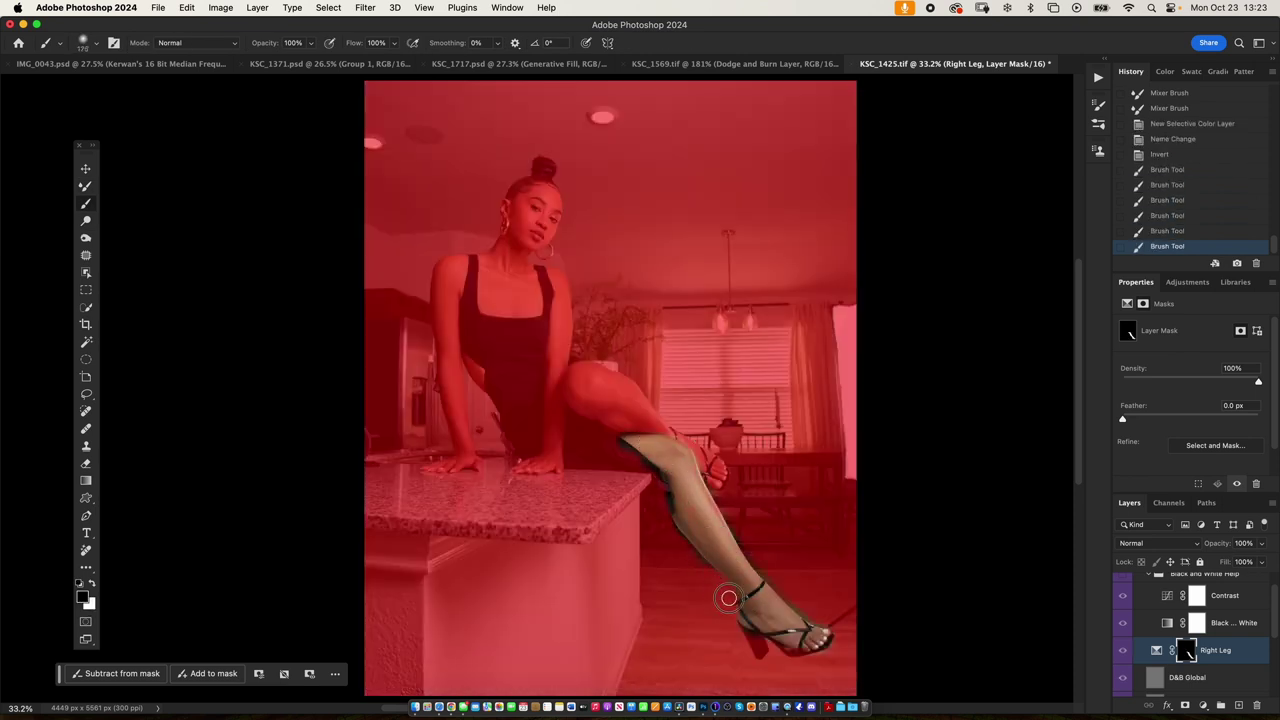
pyautogui.moveTo(730, 595); pyautogui.dragTo(771, 601)
# - Set the Right Leg Yellows to Cyan -12, Magenta -8 and Yellow +26
pyautogui.press('x')
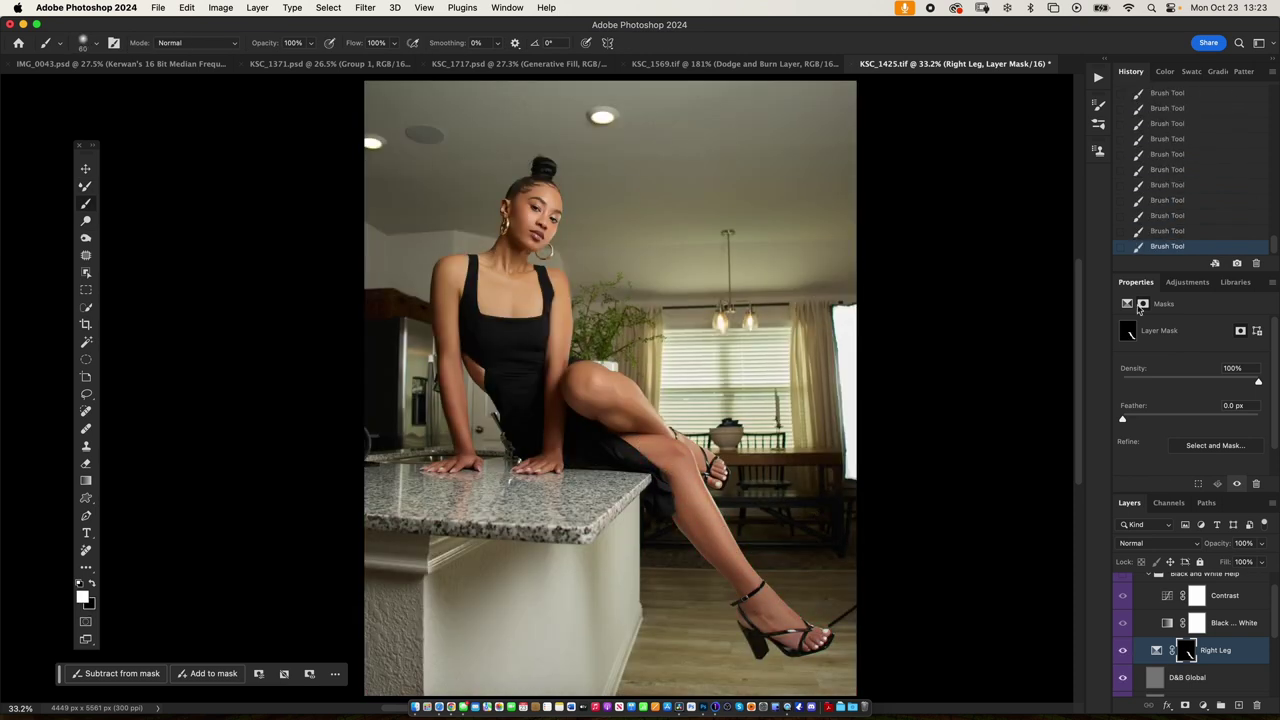
pyautogui.moveTo(1213, 420); pyautogui.dragTo(1208, 420)
pyautogui.moveTo(1190, 395); pyautogui.dragTo(1186, 398)
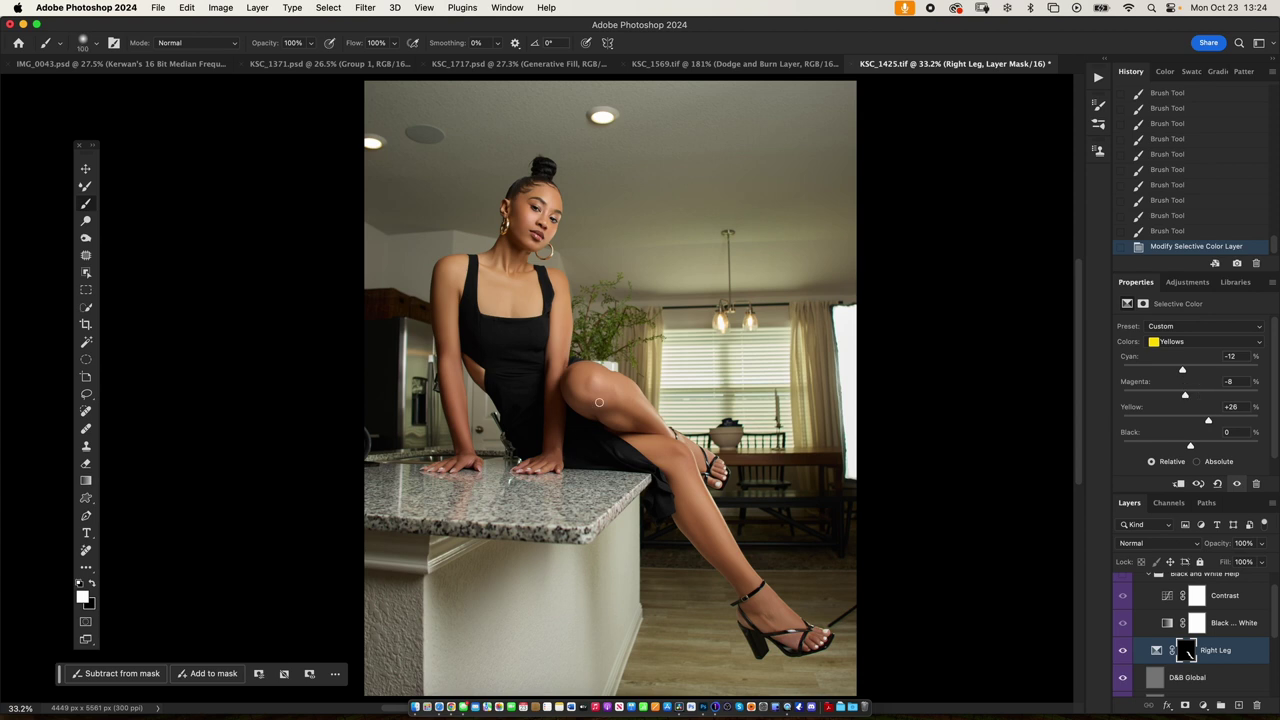
# - Invert Selective Color 1's mask, paint it along the leg, and set Reds Magenta -7, Yellow -4, Black +17
pyautogui.press('super+i')
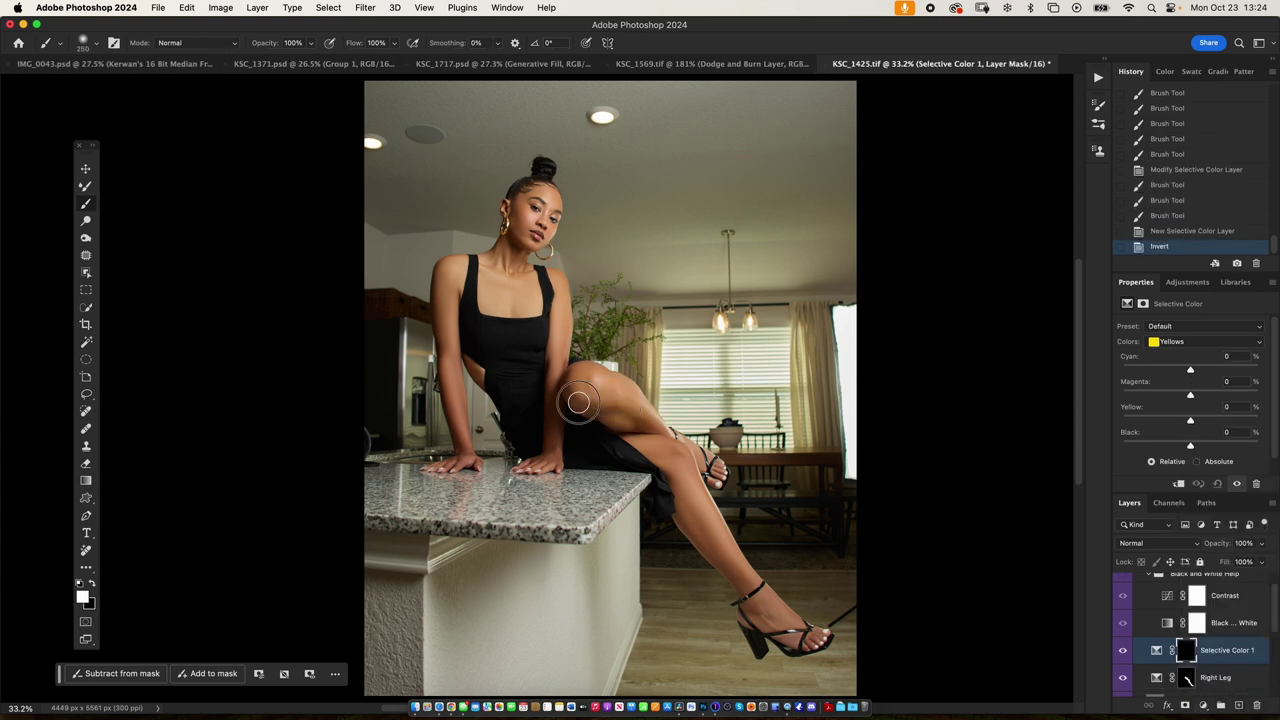
pyautogui.moveTo(578, 403); pyautogui.dragTo(689, 464)
pyautogui.moveTo(1190, 420); pyautogui.dragTo(1189, 423)
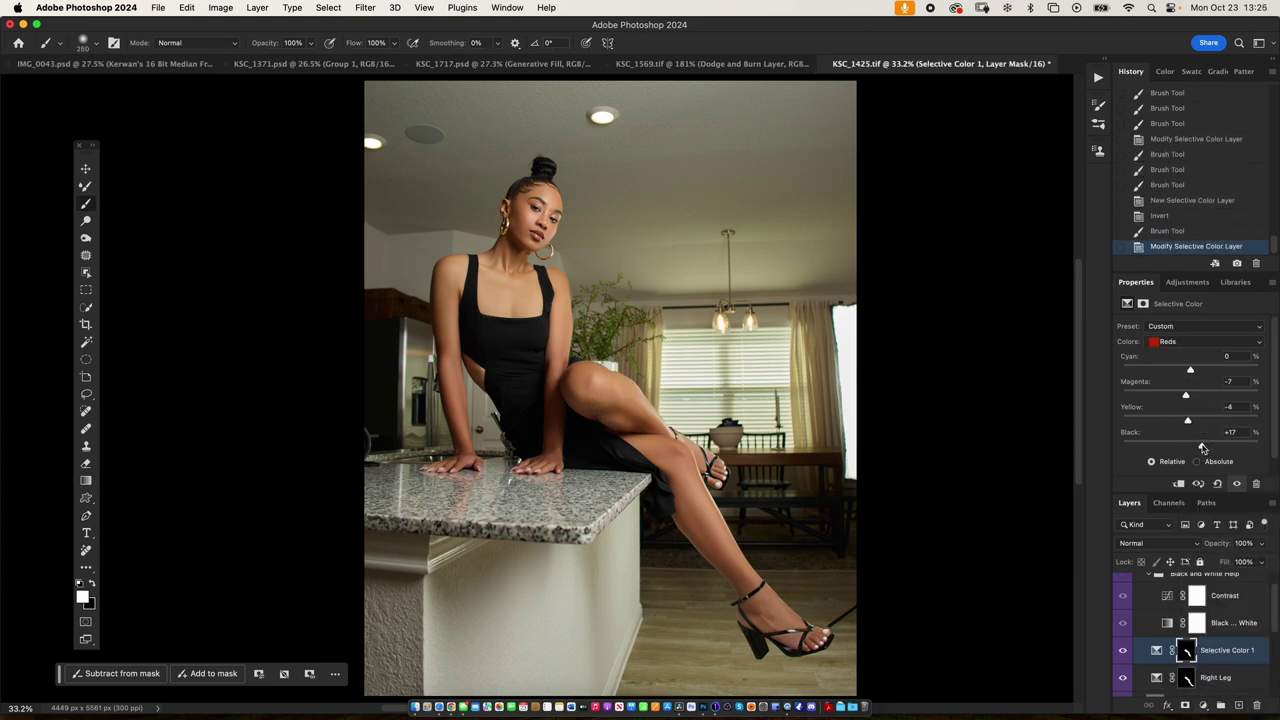
# - Add Selective Color 2 with Neutrals Black +9 to darken the image
pyautogui.click(1205, 341)
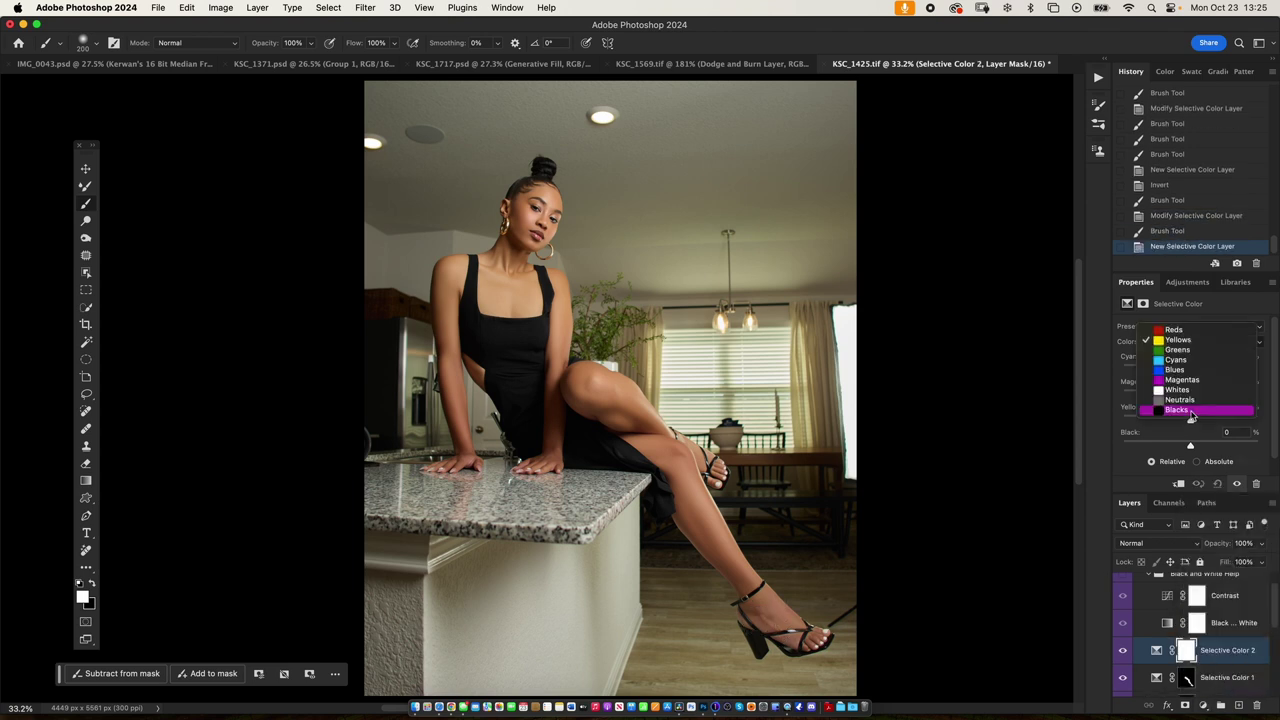
pyautogui.click(1170, 406)
pyautogui.moveTo(1190, 446); pyautogui.dragTo(1198, 446)
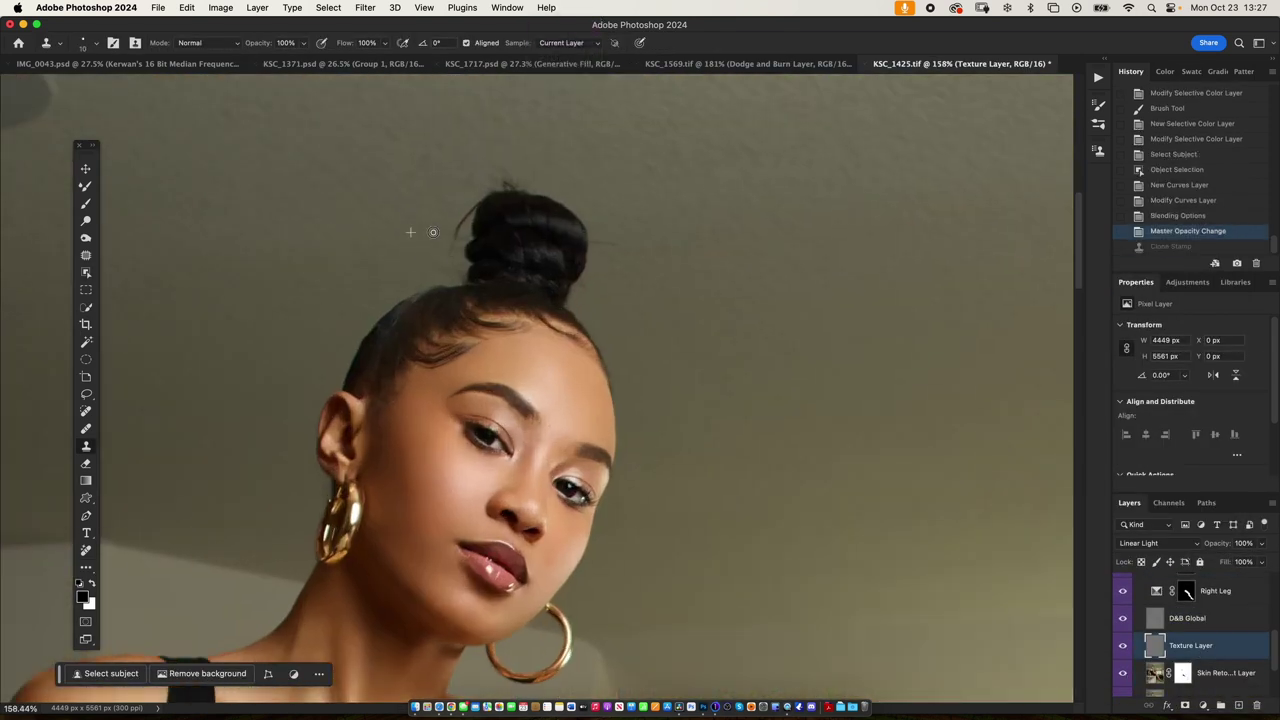
# - Clone away stray hairs around the top bun on the Texture and Skin Retouch layers
pyautogui.moveTo(433, 232)
pyautogui.mouseDown()
pyautogui.moveTo(500, 140)
pyautogui.moveTo(403, 251)
pyautogui.moveTo(339, 286)
pyautogui.mouseUp()
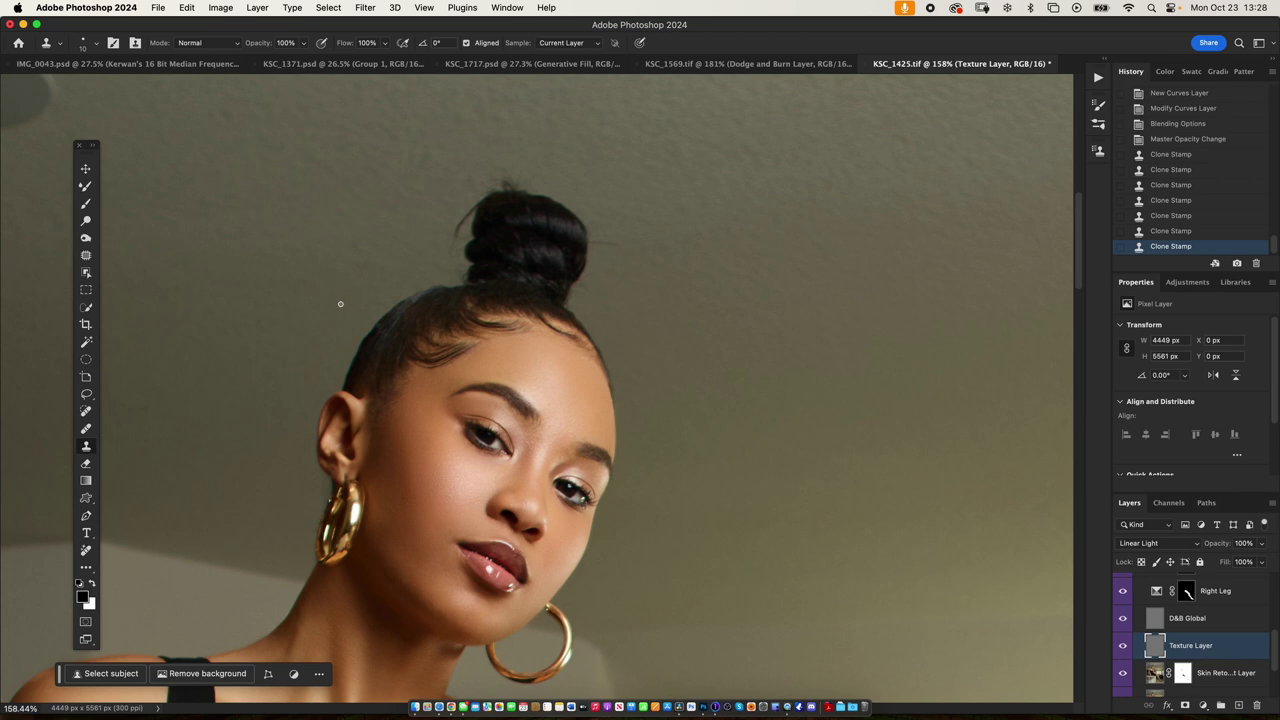
pyautogui.moveTo(558, 266); pyautogui.dragTo(584, 241)
pyautogui.hotkey('alt', '[')
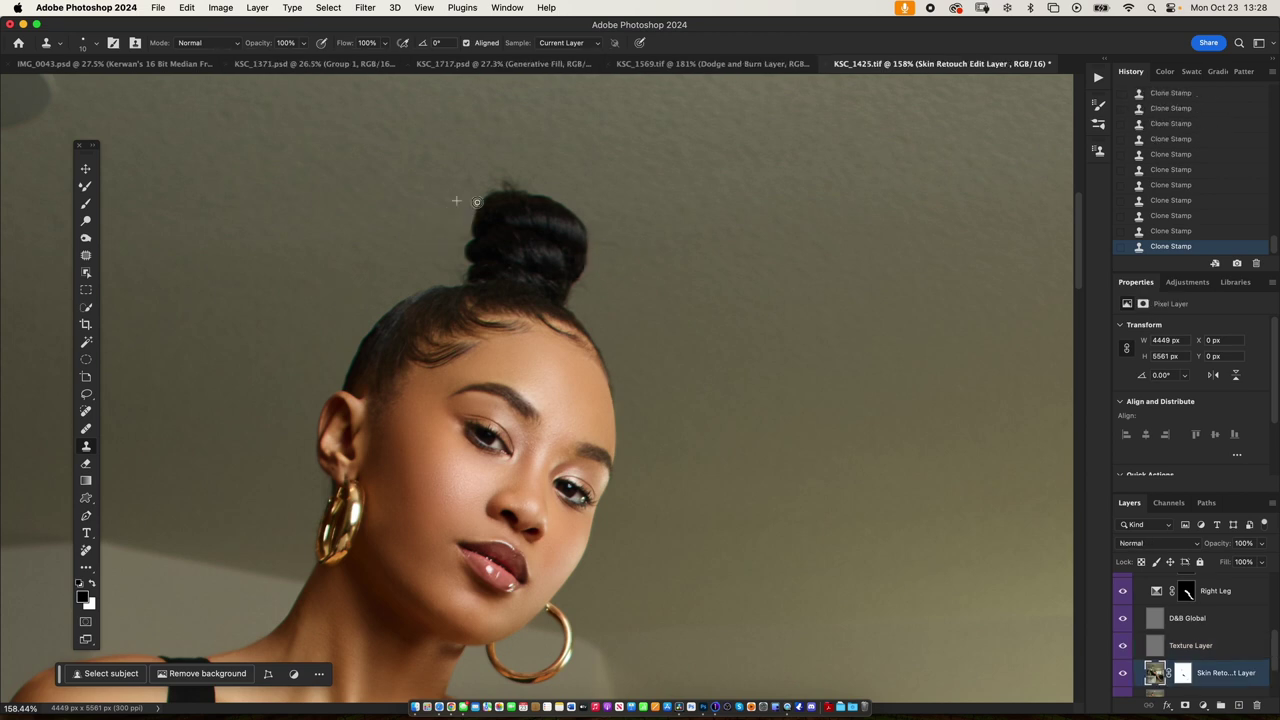
pyautogui.moveTo(478, 205); pyautogui.dragTo(462, 212)
pyautogui.click(451, 225)
pyautogui.press('super+z')
pyautogui.click(591, 290)
# - Fit the portrait in the window and save it as KSC_1425.psd
pyautogui.hotkey('alt', ']')
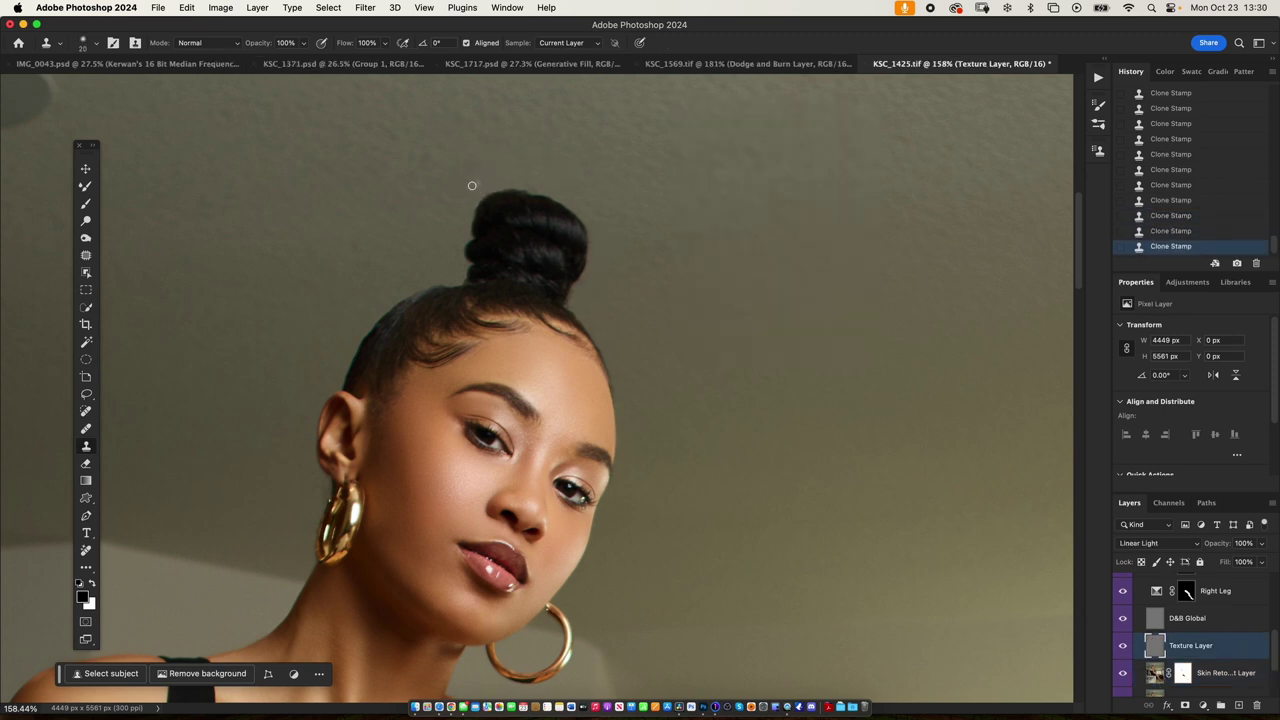
pyautogui.press('super+0')
pyautogui.press('v')
pyautogui.press('shift+super+s')
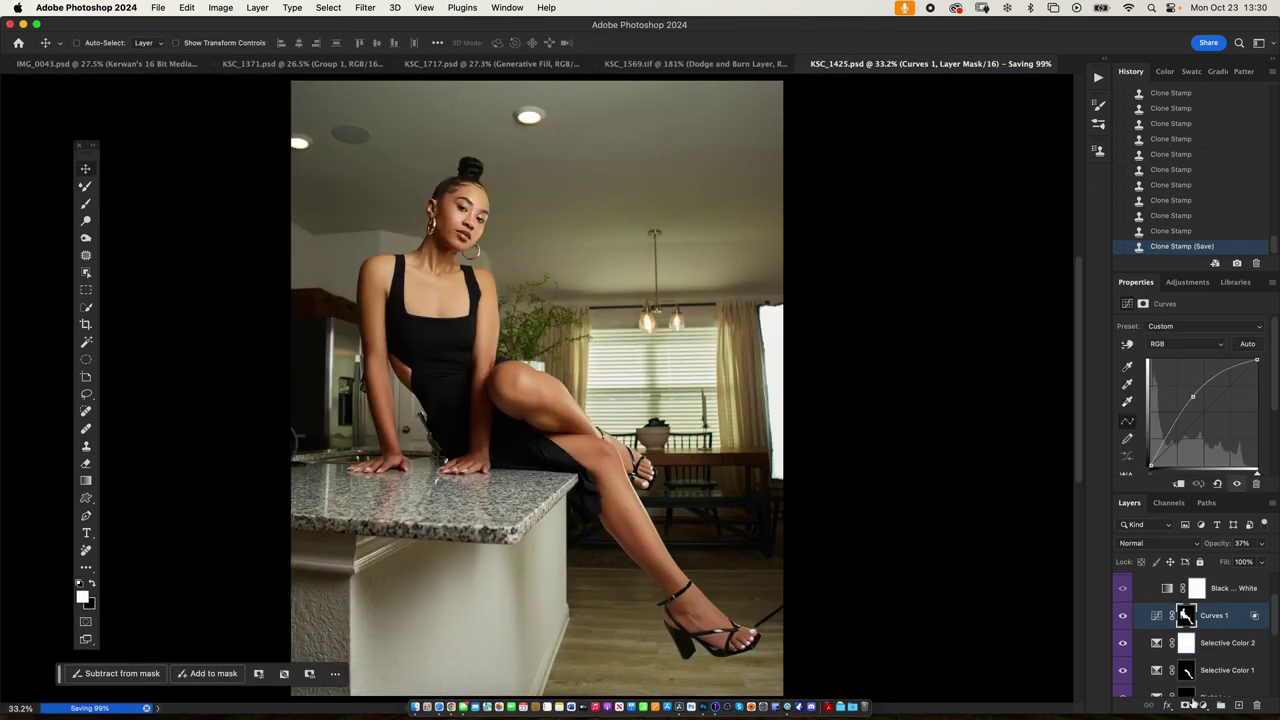
# - Paint the Selective Color 3 and 4 masks over the shoulder, face and lower leg
pyautogui.moveTo(404, 275)
pyautogui.mouseDown()
pyautogui.moveTo(450, 300)
pyautogui.moveTo(465, 258)
pyautogui.moveTo(426, 246)
pyautogui.moveTo(440, 262)
pyautogui.mouseUp()
pyautogui.press('\\')
pyautogui.press('\\')
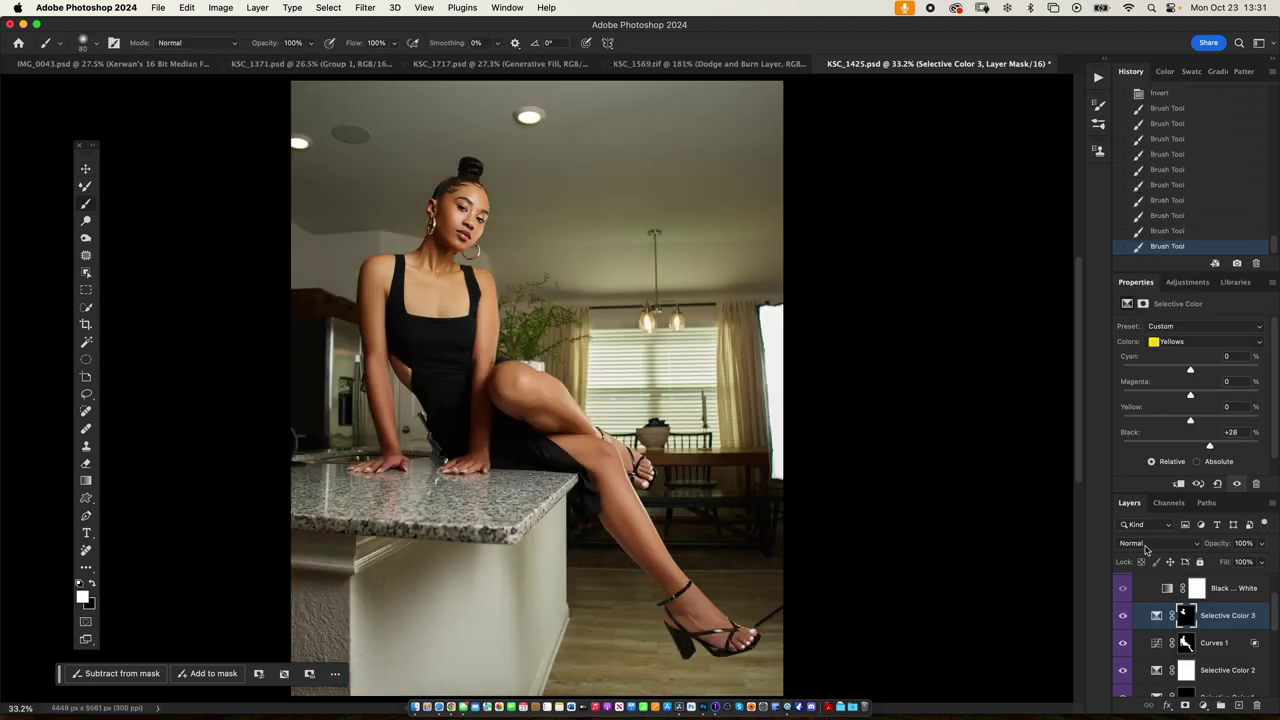
pyautogui.hotkey('ctrl', 'i')
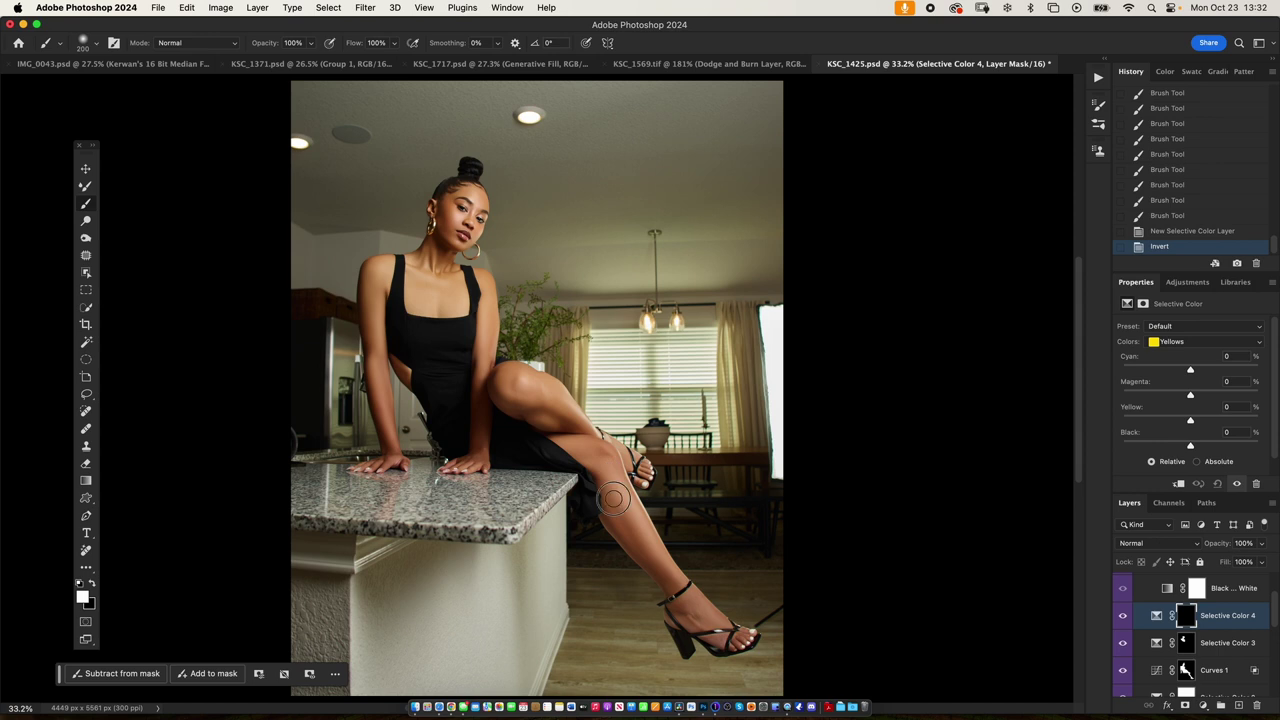
pyautogui.moveTo(613, 498); pyautogui.dragTo(640, 540)
# - Raise the leg's yellow, touch up the knee mask, and set Color Balance midtones to Cyan -13, Blue +16
pyautogui.moveTo(1190, 420); pyautogui.dragTo(1187, 382)
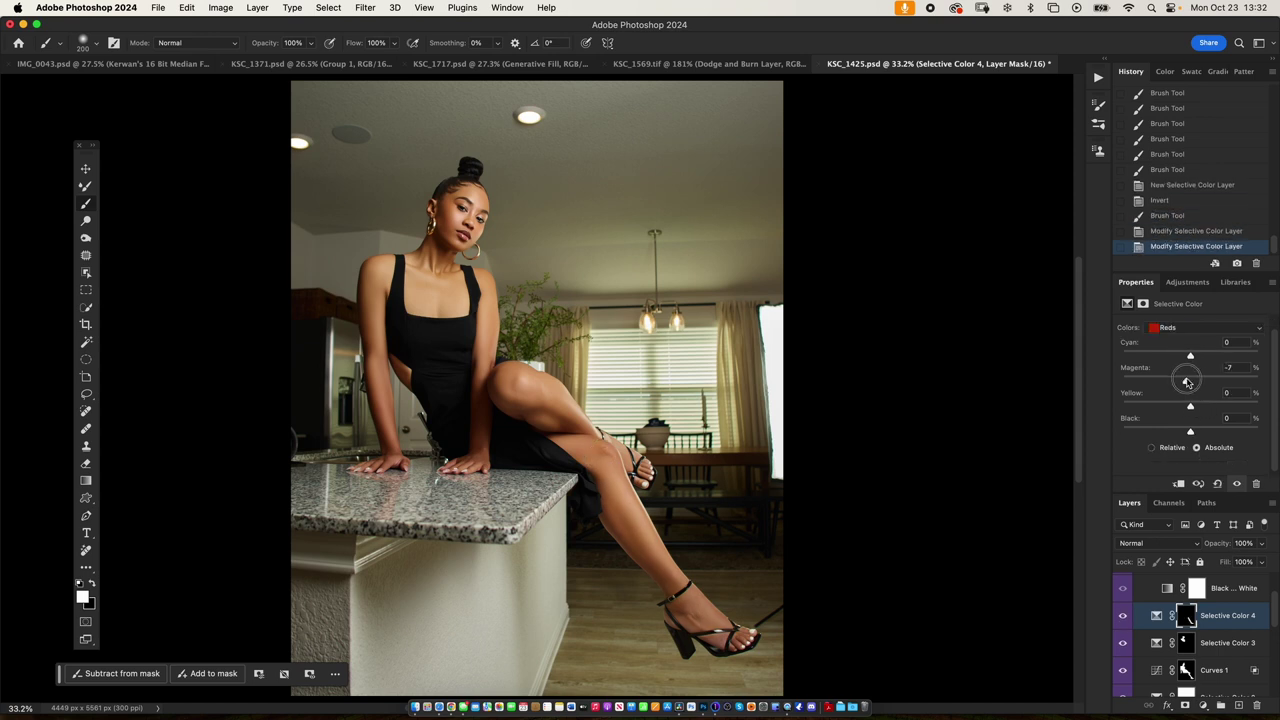
pyautogui.click(581, 453)
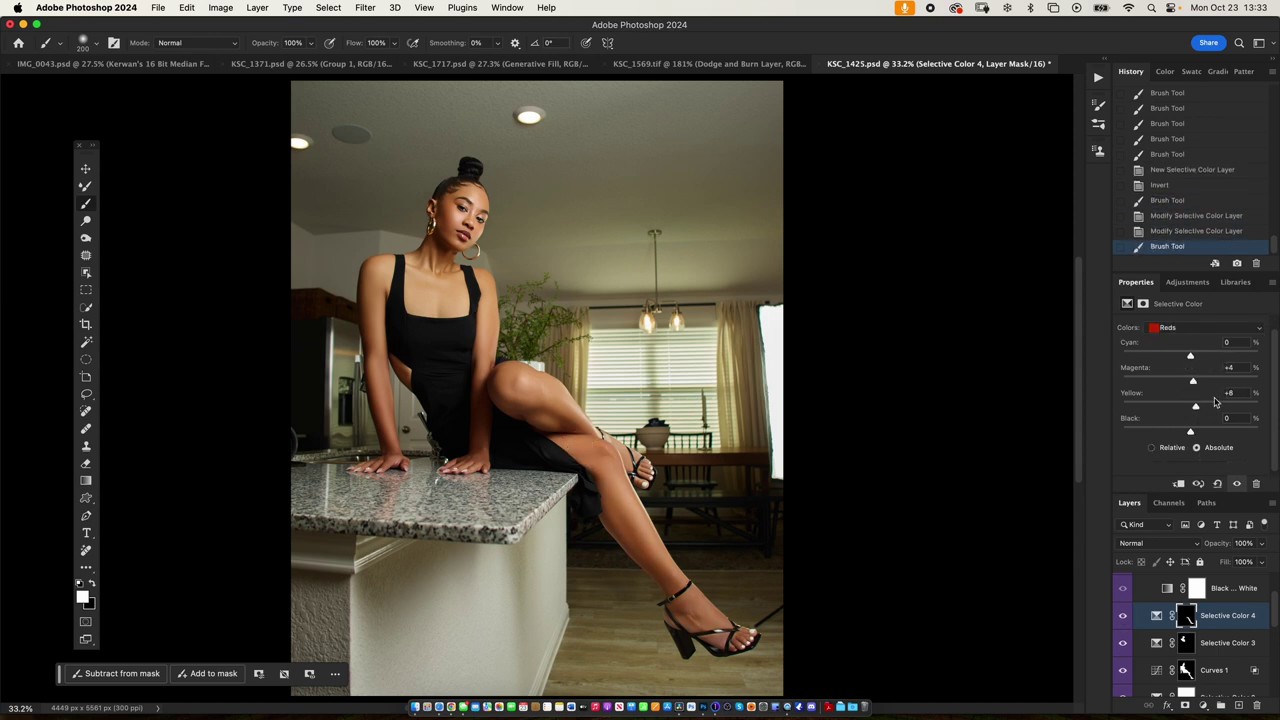
pyautogui.moveTo(1262, 547); pyautogui.dragTo(1255, 547)
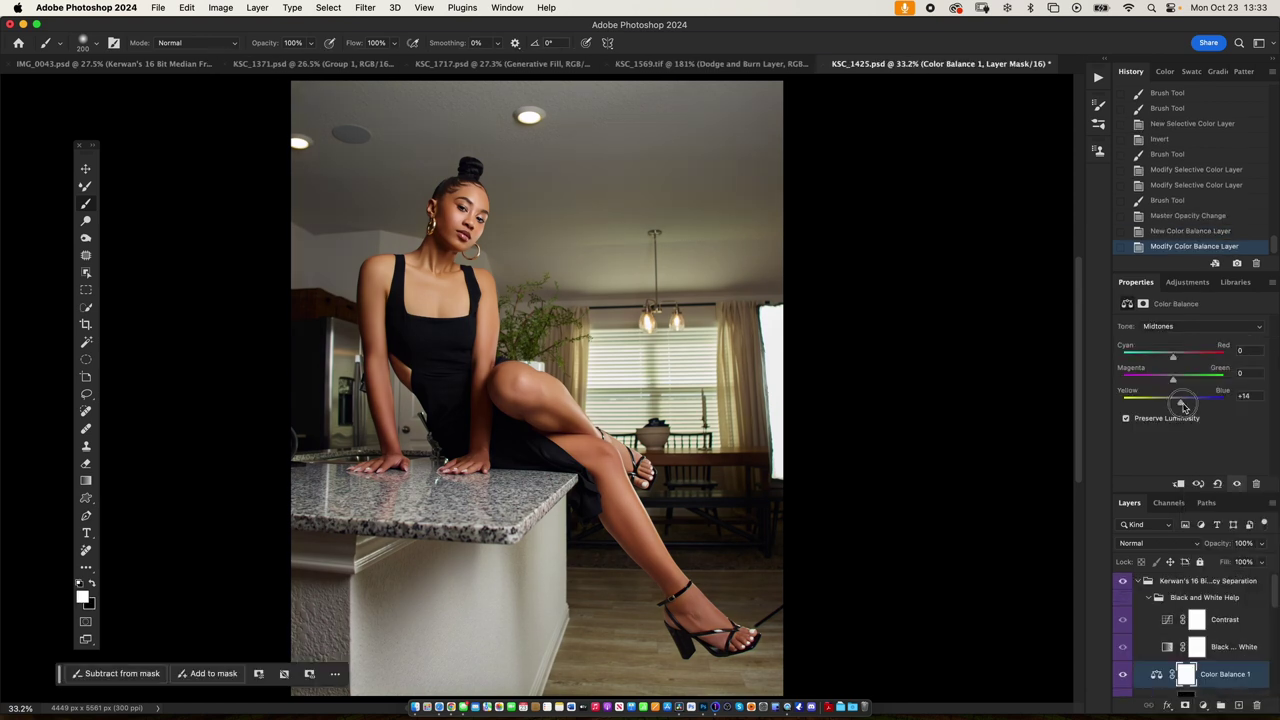
pyautogui.moveTo(1173, 357); pyautogui.dragTo(1167, 360)
# - Add a Brightness/Contrast layer at -15 with 50% opacity
pyautogui.click(1204, 706)
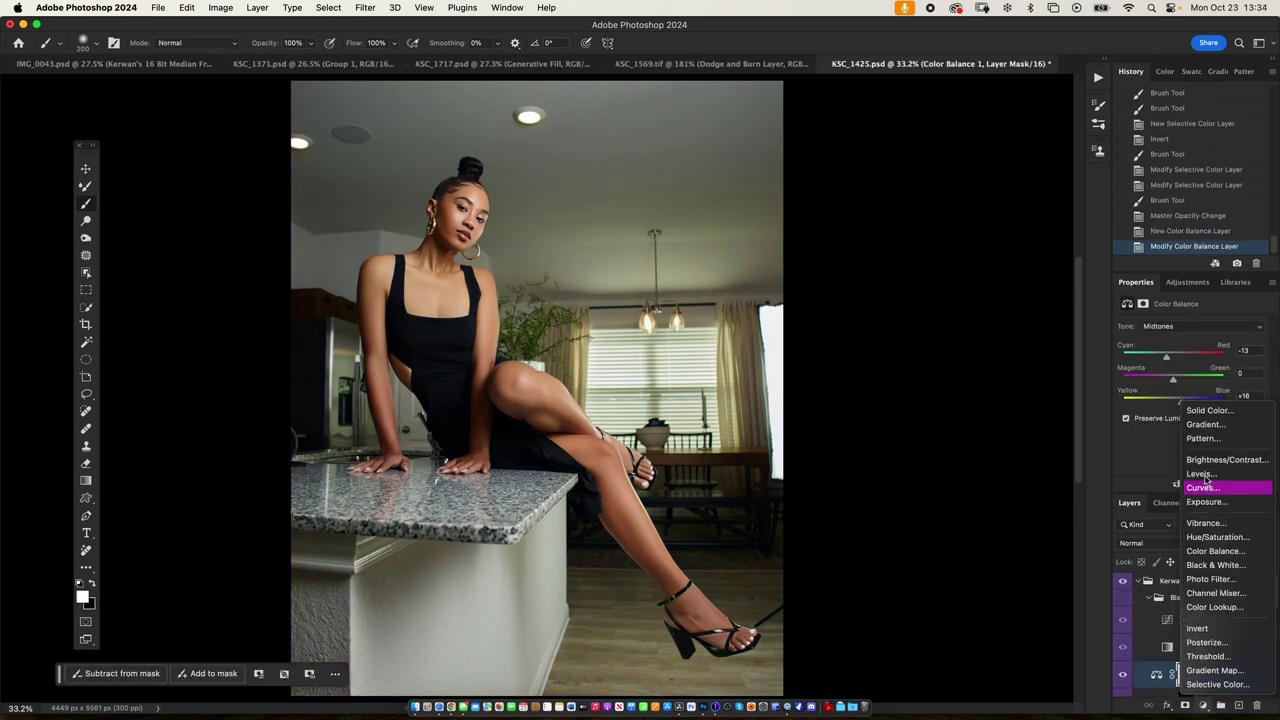
pyautogui.click(1214, 486)
pyautogui.doubleClick(1225, 674)
pyautogui.click(1155, 287)
# - Add a Selective Color layer with Blacks yellow at -4, then an Exposure layer
pyautogui.click(1204, 706)
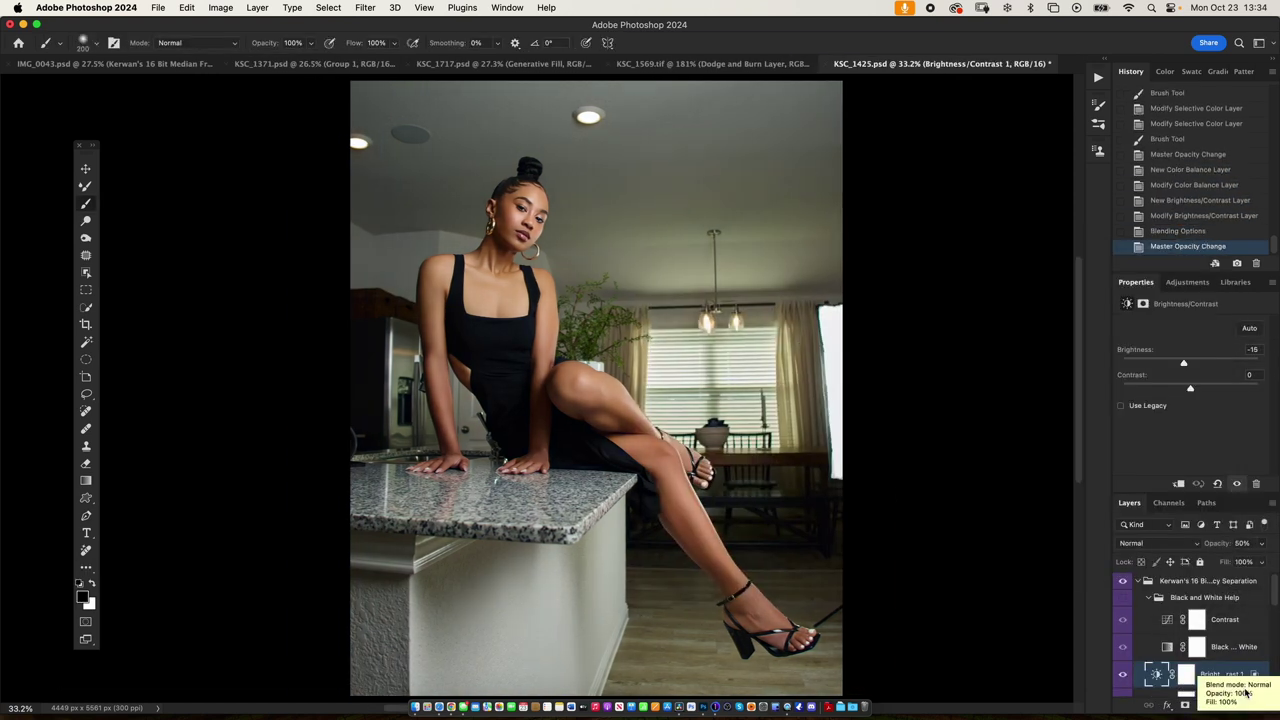
pyautogui.click(1229, 663)
pyautogui.moveTo(1190, 421)
pyautogui.mouseDown()
pyautogui.moveTo(1191, 384)
pyautogui.moveTo(1212, 447)
pyautogui.mouseUp()
pyautogui.click(1204, 706)
pyautogui.click(1229, 580)
# - Add another Selective Color layer adjusting Yellows and Reds, then stamp visible layers into a new layer
pyautogui.doubleClick(1124, 677)
pyautogui.click(1204, 706)
pyautogui.click(1229, 663)
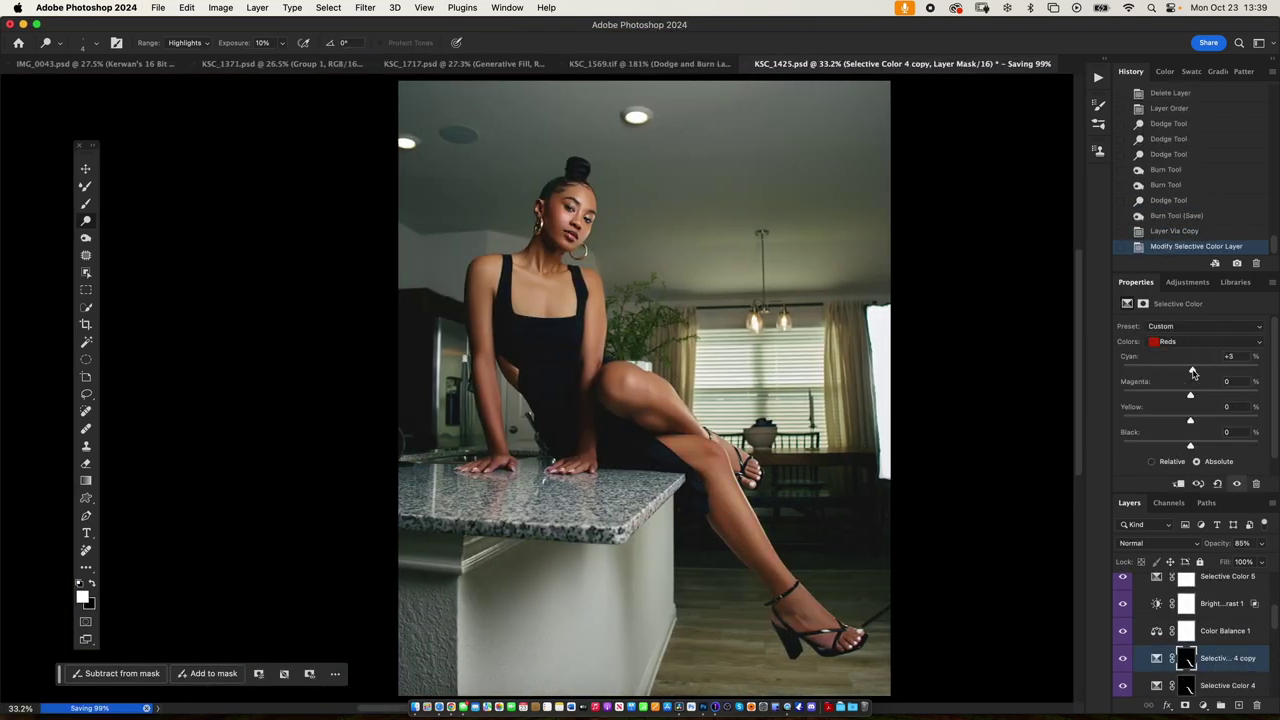
pyautogui.click(1192, 422)
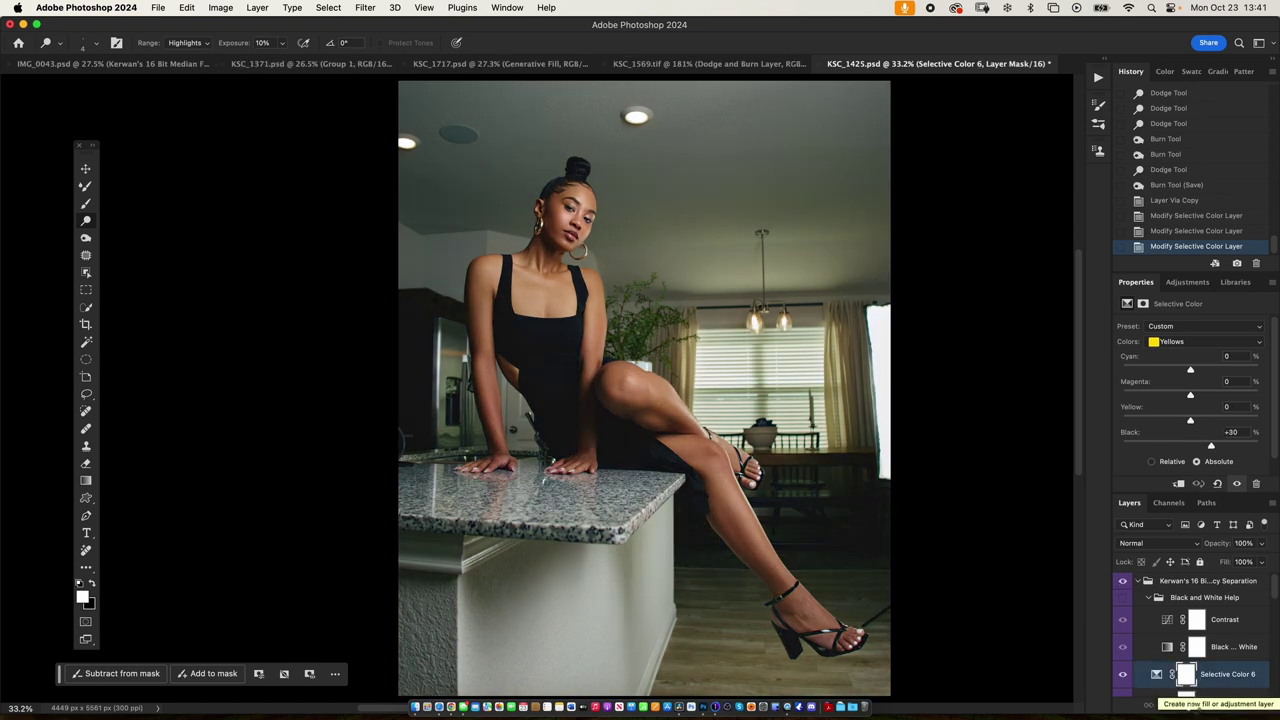
pyautogui.hotkey('ctrl', 'shift', 'alt', 'e')
# - Replace the bright window strip at the right edge with Generative Fill variation 2
pyautogui.press('m')
pyautogui.moveTo(858, 300); pyautogui.dragTo(900, 498)
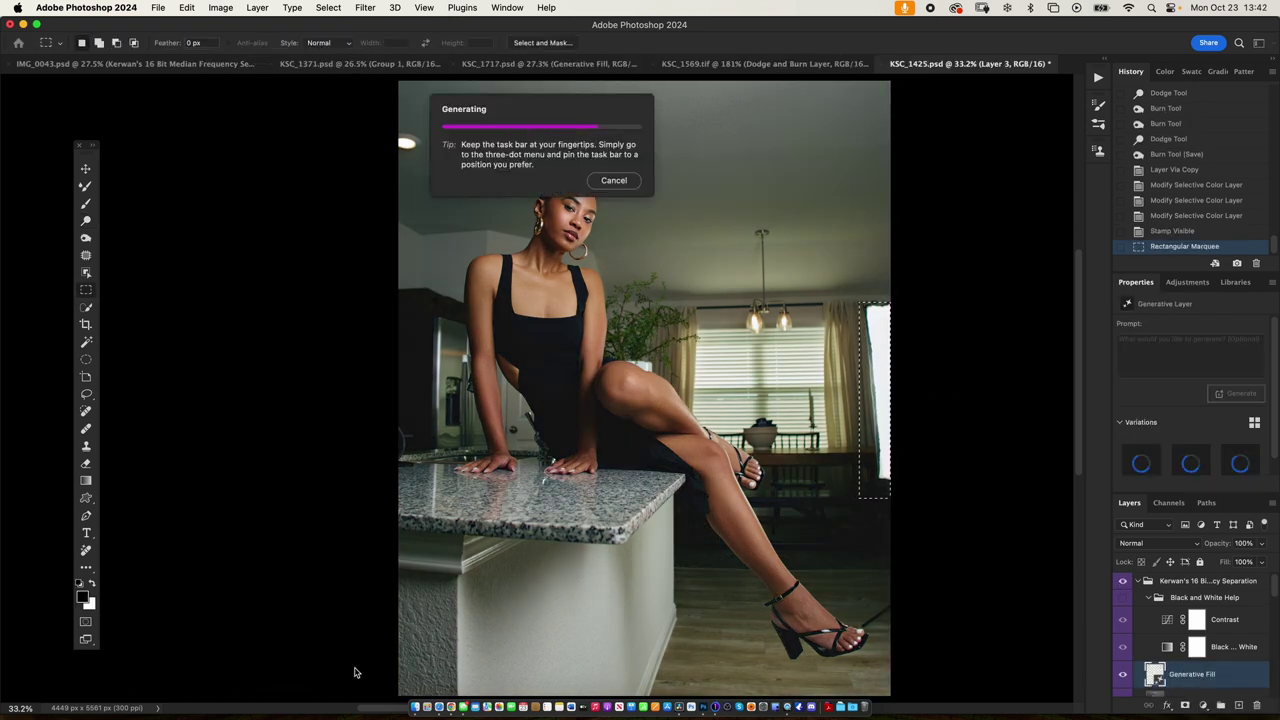
pyautogui.click(1182, 470)
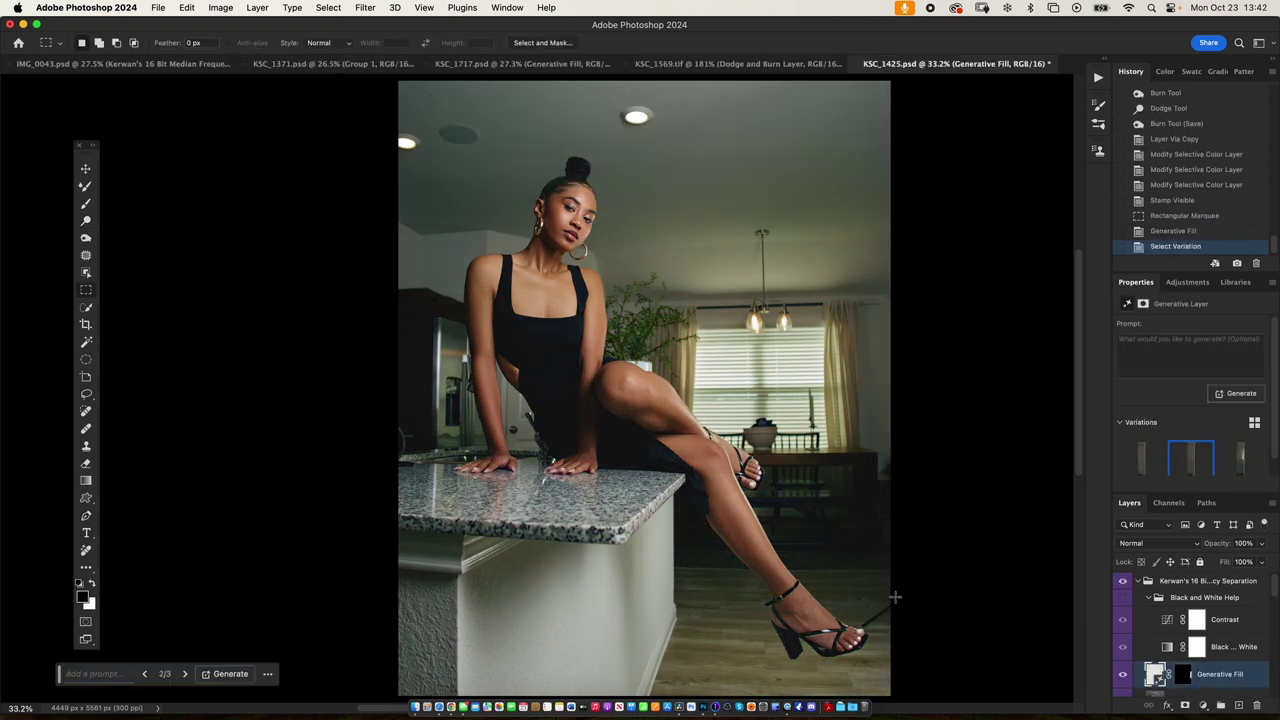
# - Clone Stamp out the black stick beside the toes on Layer 3
pyautogui.hotkey('alt', '[')
pyautogui.scroll(5, 905, 630)
pyautogui.press('s')
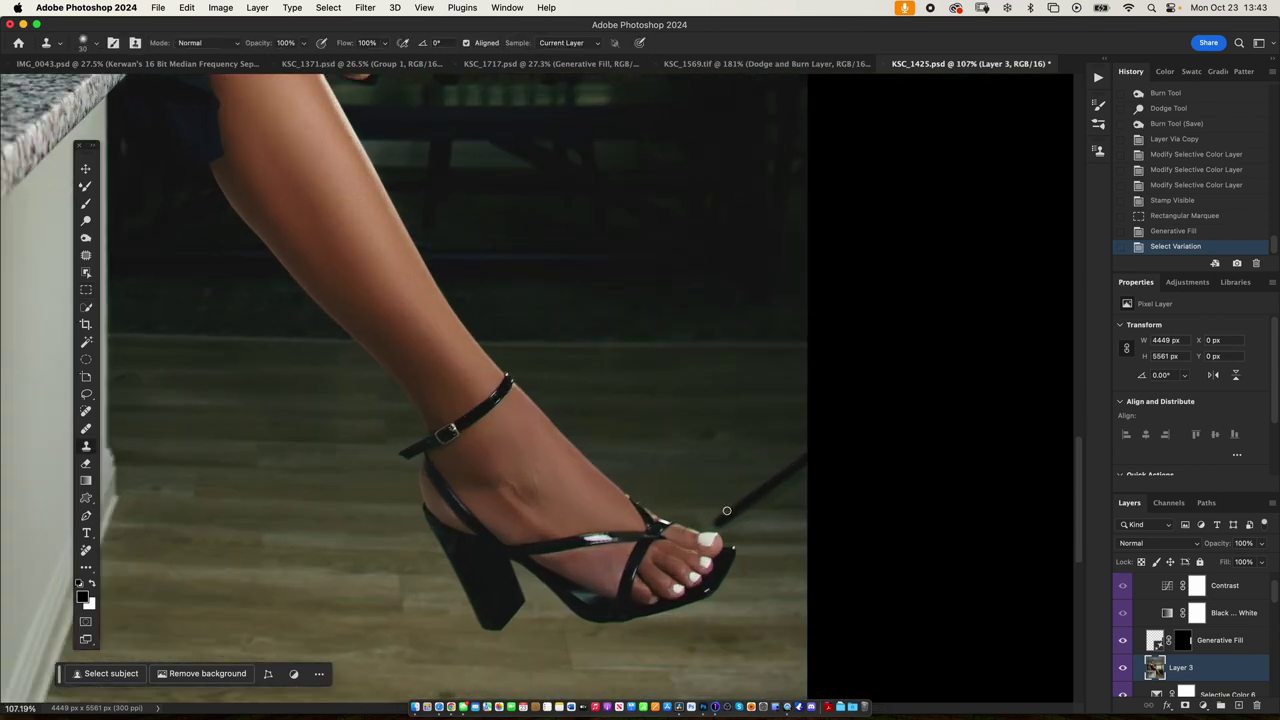
pyautogui.moveTo(726, 511); pyautogui.dragTo(799, 479)
# - Stamp all visible layers into a new Layer 4 and fit the portrait on screen
pyautogui.hotkey('ctrl', 'alt', 'shift', 'e')
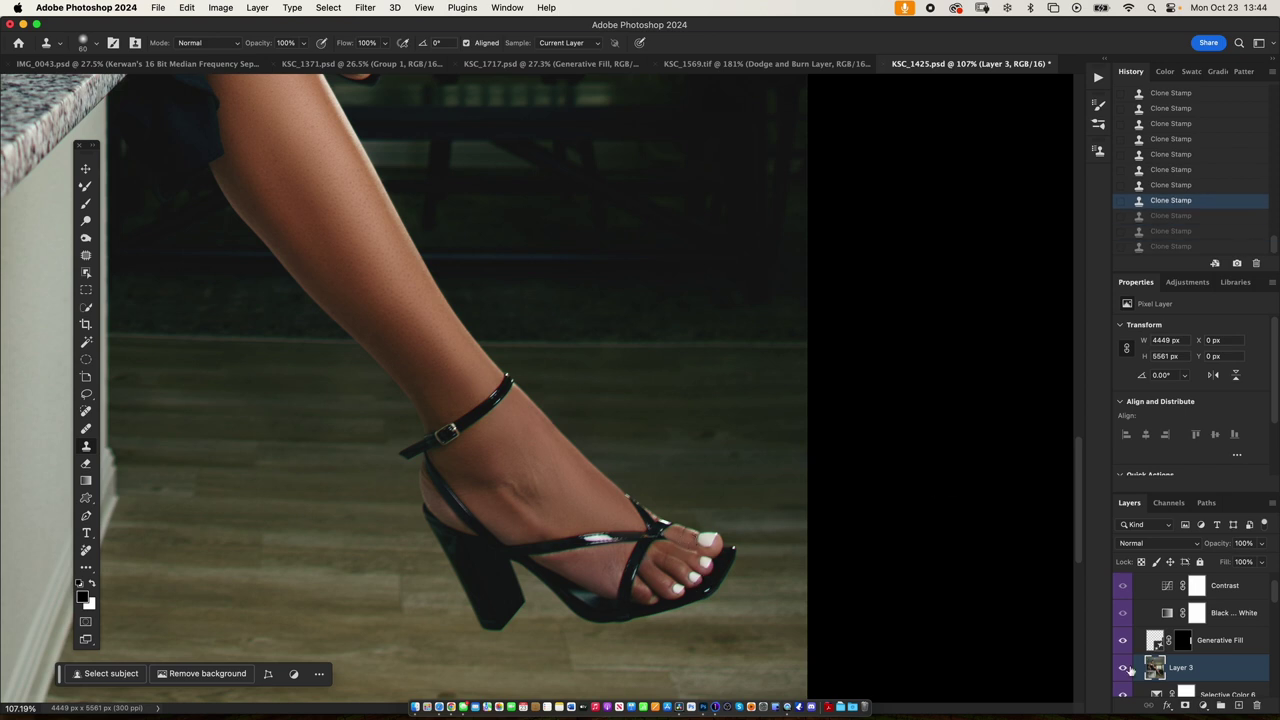
pyautogui.hotkey('ctrl', '0')
pyautogui.scroll(3, 734, 293)
# - Copy a curtain-rod patch to Layer 5, move it near the ceiling, and blend its edges with a mask
pyautogui.scroll(3, 734, 293)
pyautogui.moveTo(860, 700); pyautogui.dragTo(594, 240)
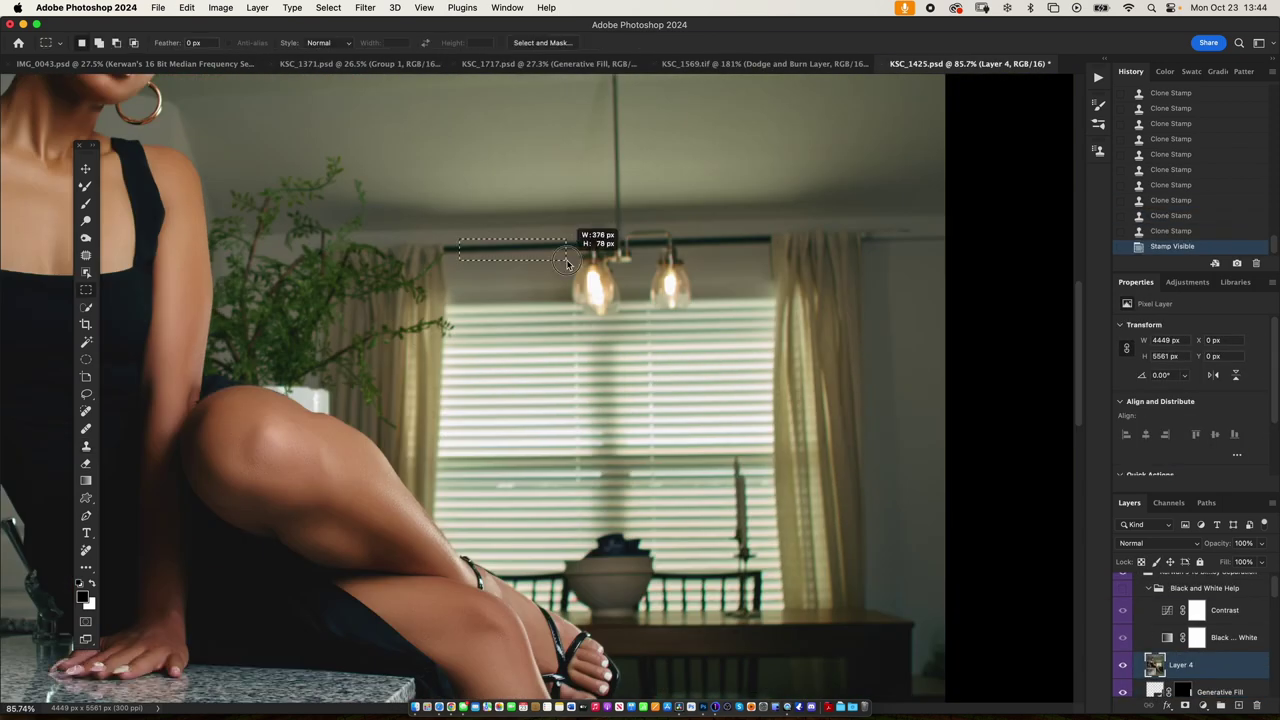
pyautogui.hotkey('ctrl', 'j')
pyautogui.moveTo(870, 240); pyautogui.dragTo(957, 223)
pyautogui.click(1186, 705)
pyautogui.press('b')
pyautogui.moveTo(878, 245); pyautogui.dragTo(940, 245)
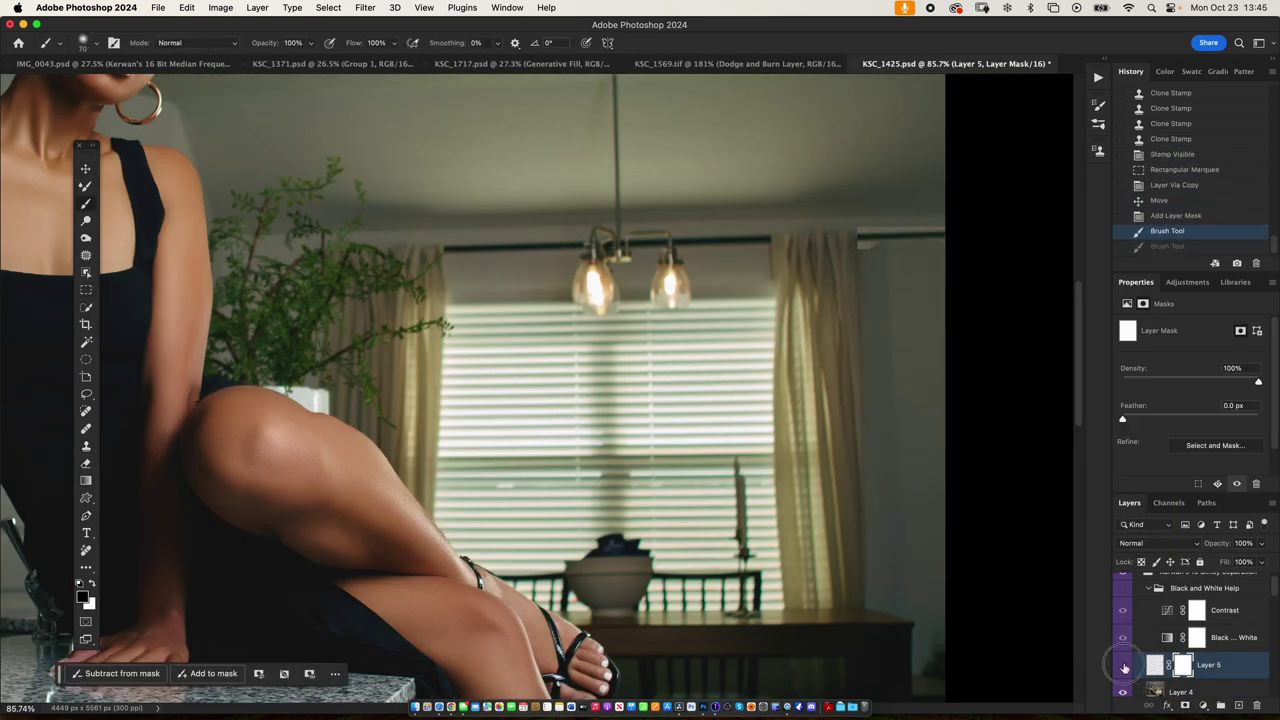
# - Hide the patch layer and regenerate the top-right wall strip, choosing Generative Fill variation 3
pyautogui.press('m')
pyautogui.moveTo(862, 222); pyautogui.dragTo(944, 248)
pyautogui.click(1122, 664)
pyautogui.click(110, 673)
pyautogui.click(350, 674)
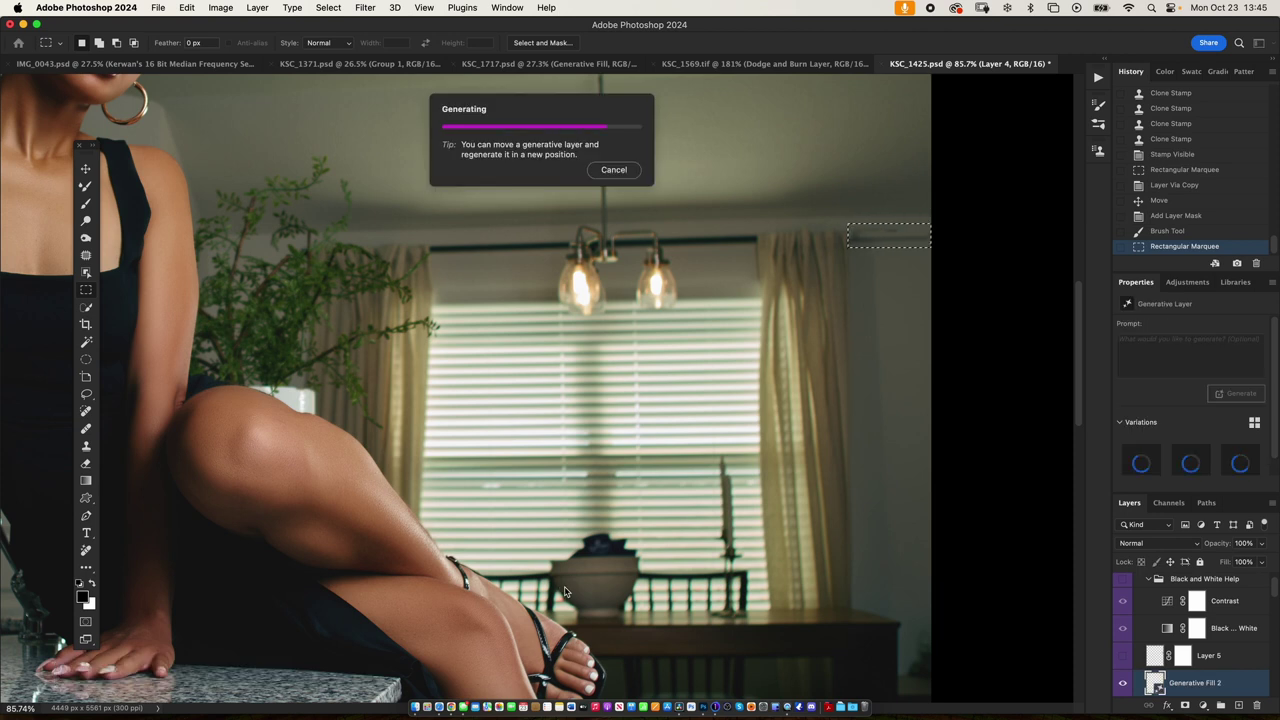
pyautogui.click(230, 673)
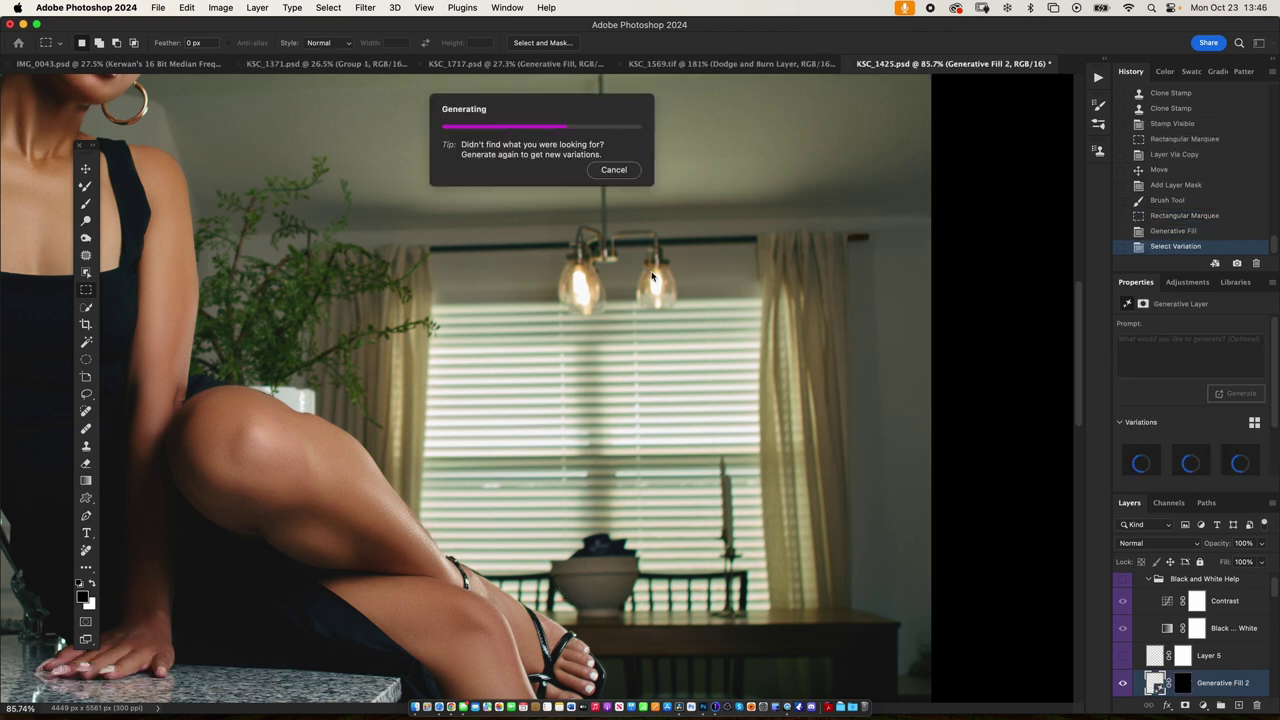
pyautogui.hotkey('ctrl', '0')
pyautogui.click(86, 169)
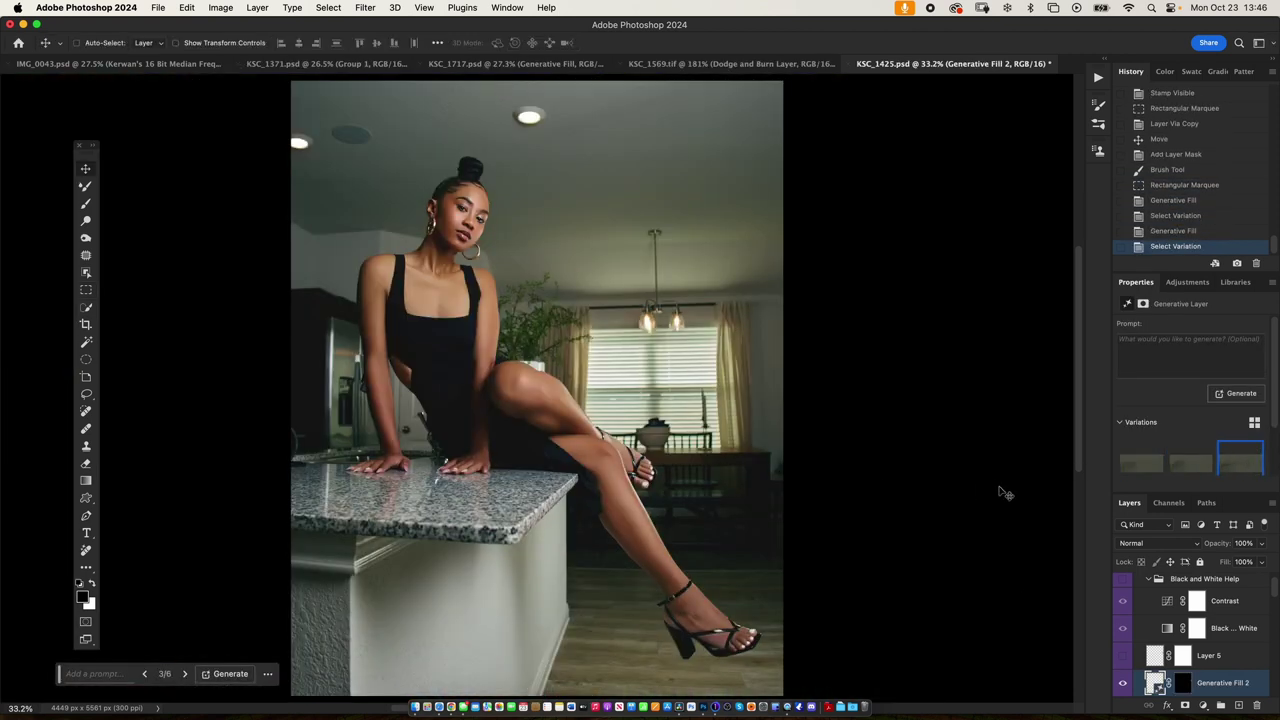